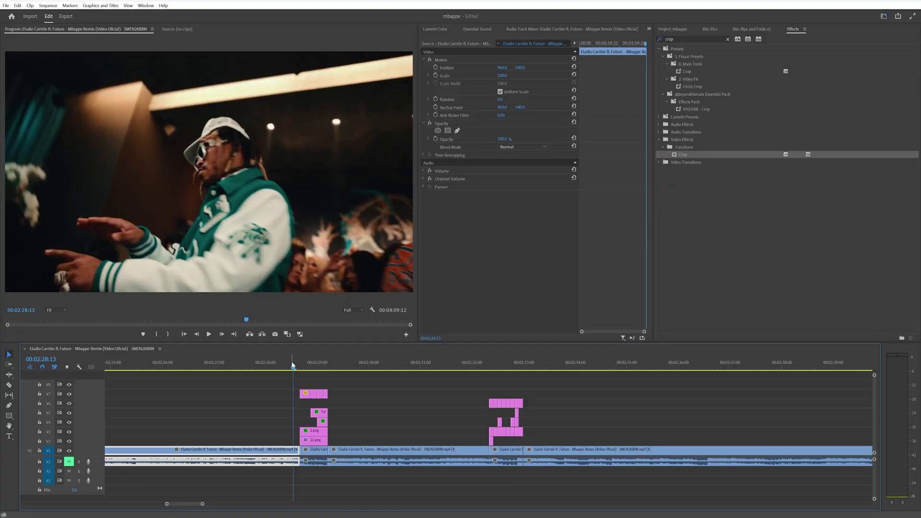
- Play the finished collage section and browse the numbered video stills stored in the Pics bin
key("space")
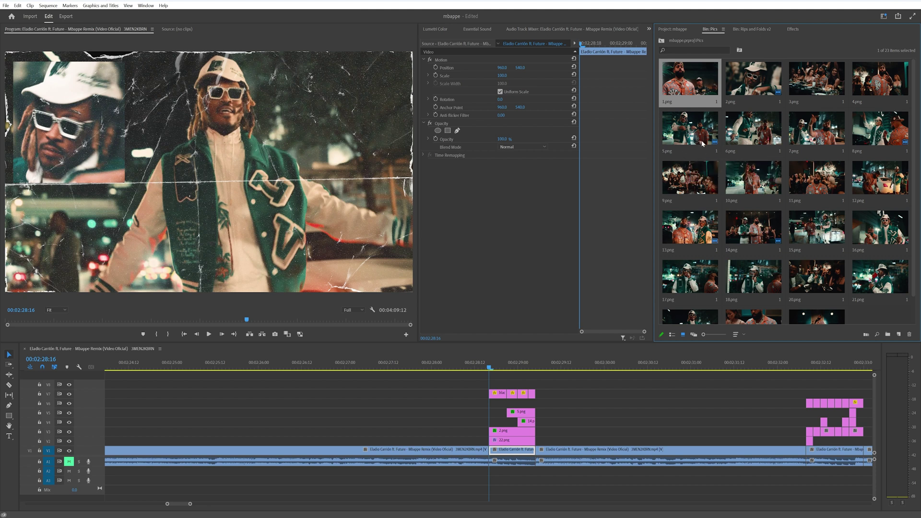
scroll(705, 147, "down", 1)
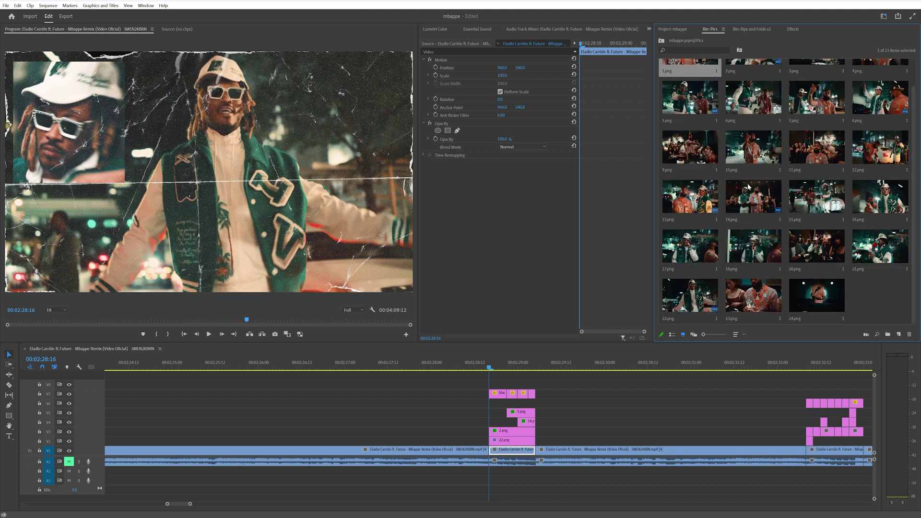
scroll(755, 190, "up", 1)
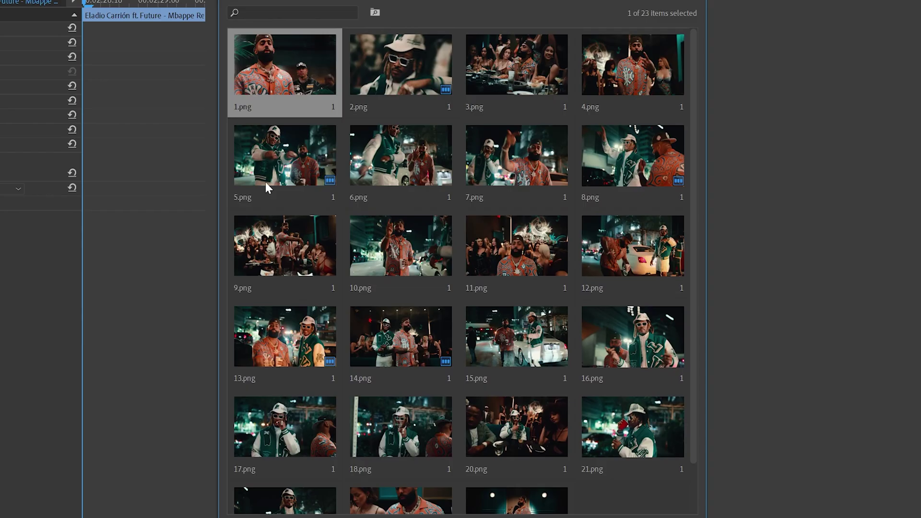
scroll(704, 155, "down", 1)
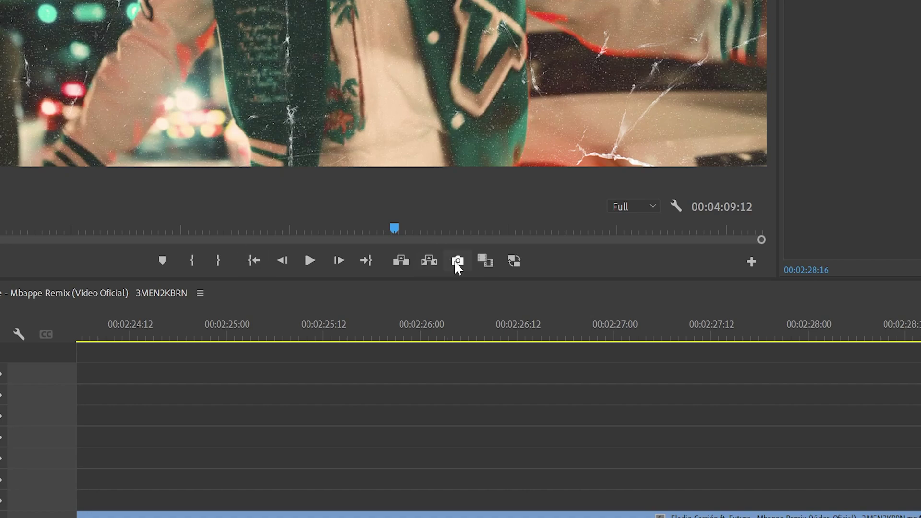
left_click(457, 264)
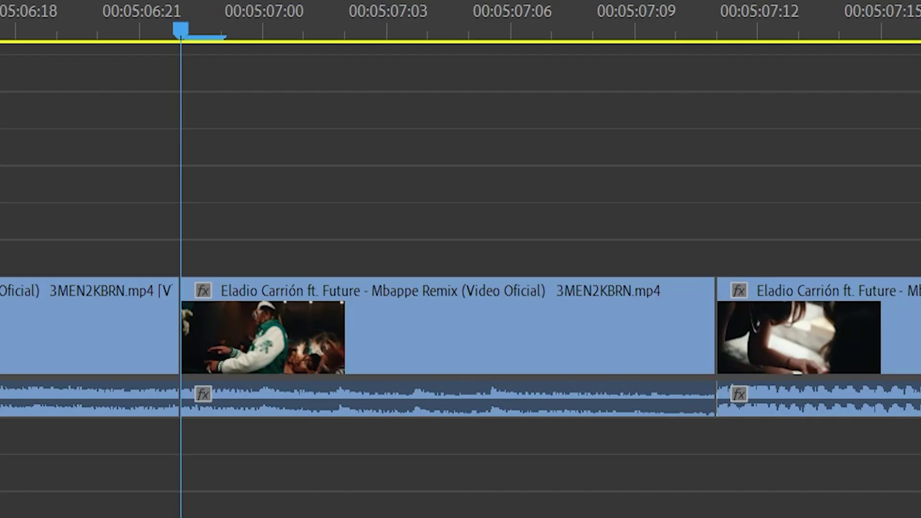
left_click_drag(282, 326, 174, 260)
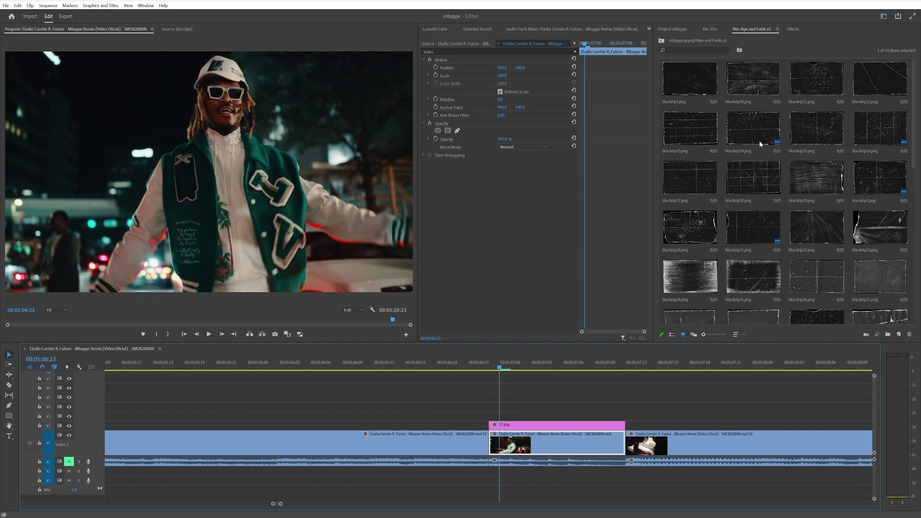
- Overlay blackrip14.png above 22.png for the clip's full length, scaled to the frame size and blended with Screen mode
left_click_drag(759, 140, 494, 390)
left_click_drag(499, 388, 644, 388)
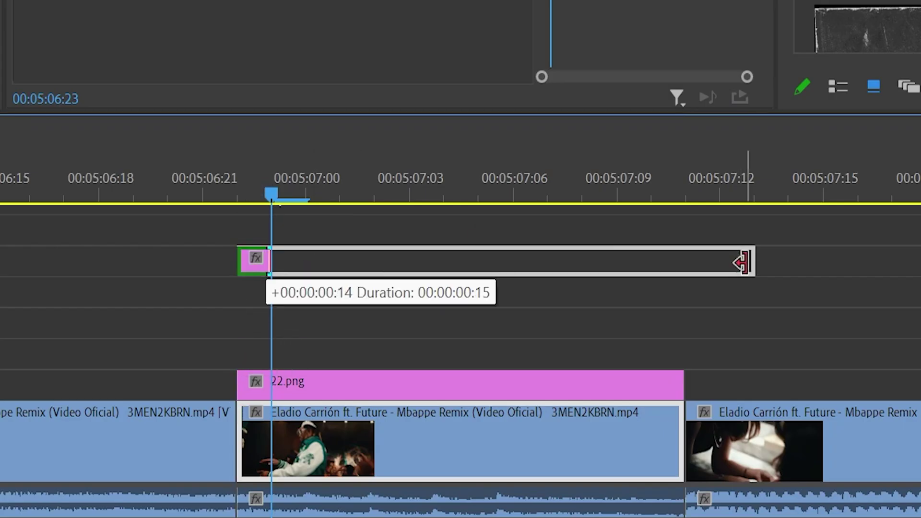
left_click_drag(742, 263, 681, 262)
right_click(625, 270)
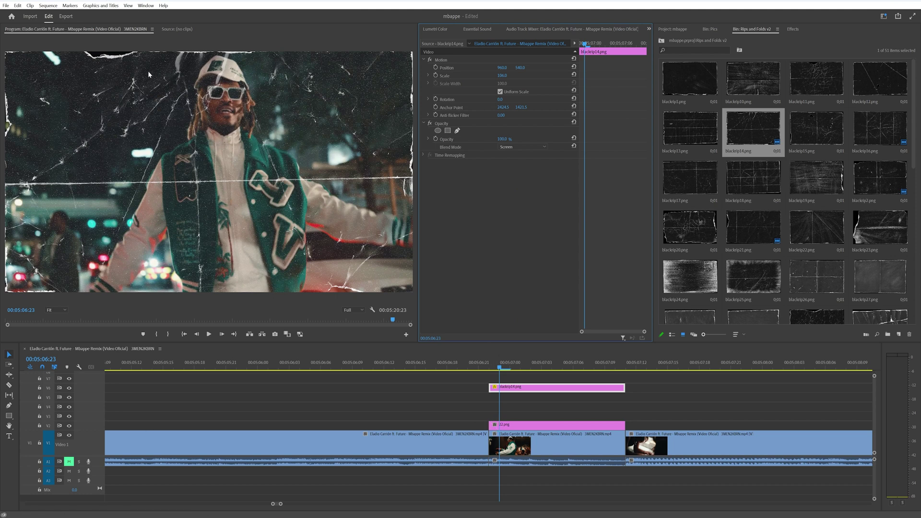
- Disable 22.png, then repeatedly undo and redo the Screen blend on blackrip14.png to compare the paper overlay
left_click(517, 426)
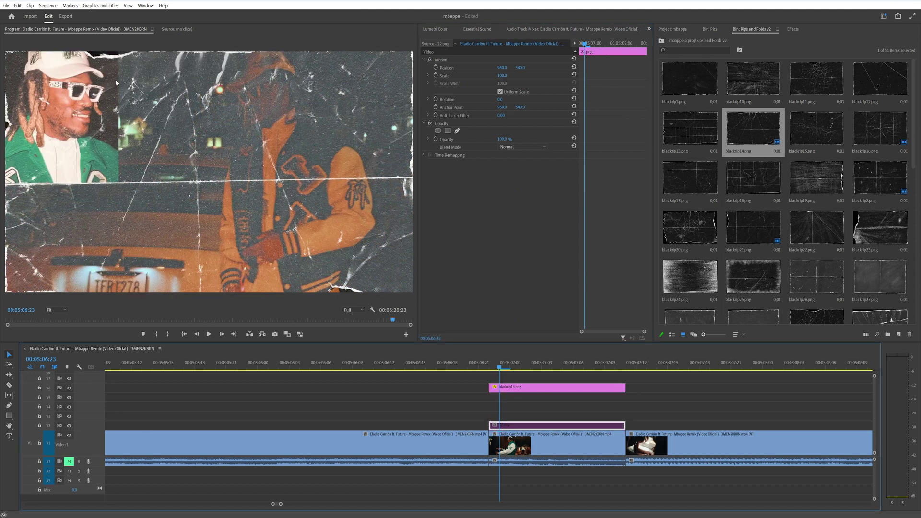
left_click(502, 390)
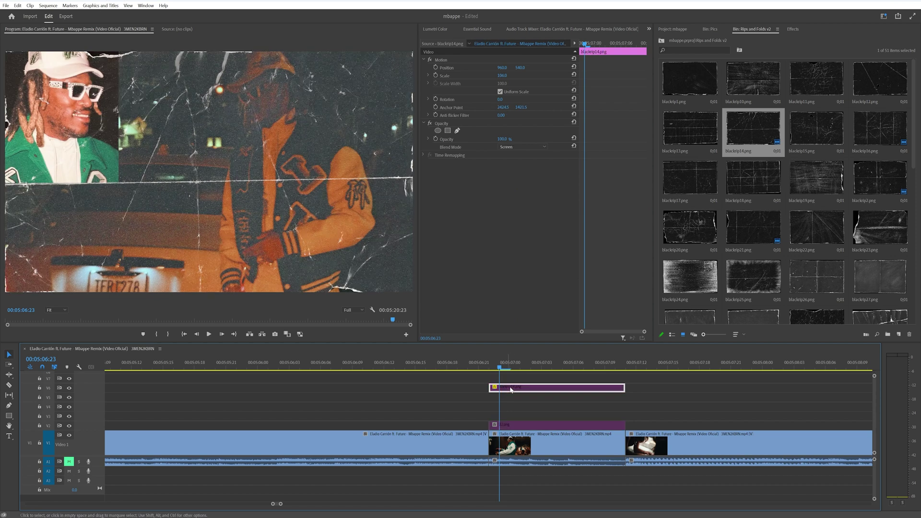
key("ctrl+z")
key("ctrl+shift+z")
key("ctrl+z")
key("ctrl+shift+z")
key("ctrl+z")
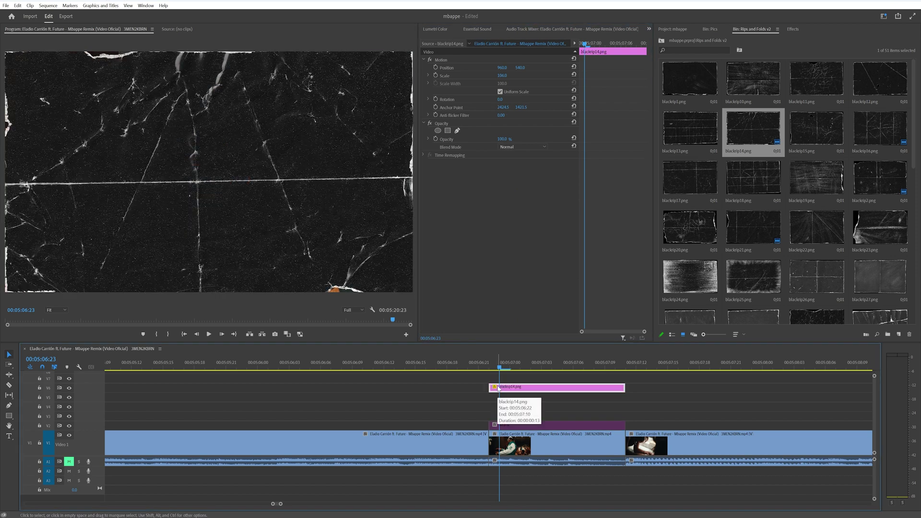
key("ctrl+shift+z")
key("ctrl+z")
key("ctrl+shift+z")
key("ctrl+z")
key("ctrl+shift+z")
key("ctrl+z")
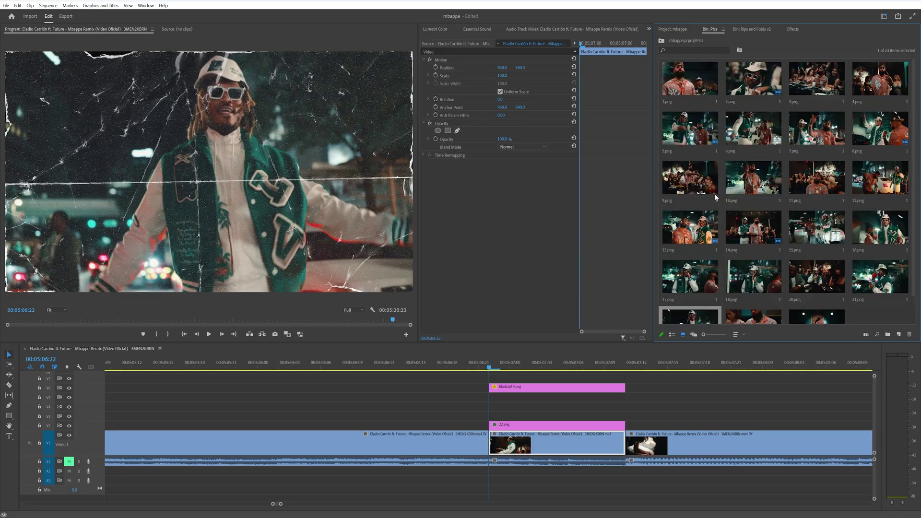
- Place 2.png directly above 22.png in the timeline and apply Crop with 30% left and 31% right
left_click_drag(753, 79, 502, 416)
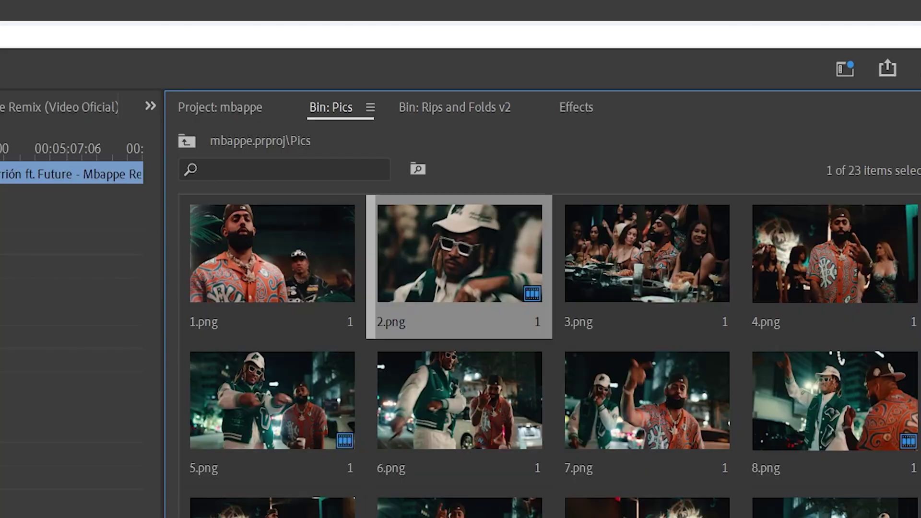
left_click(790, 29)
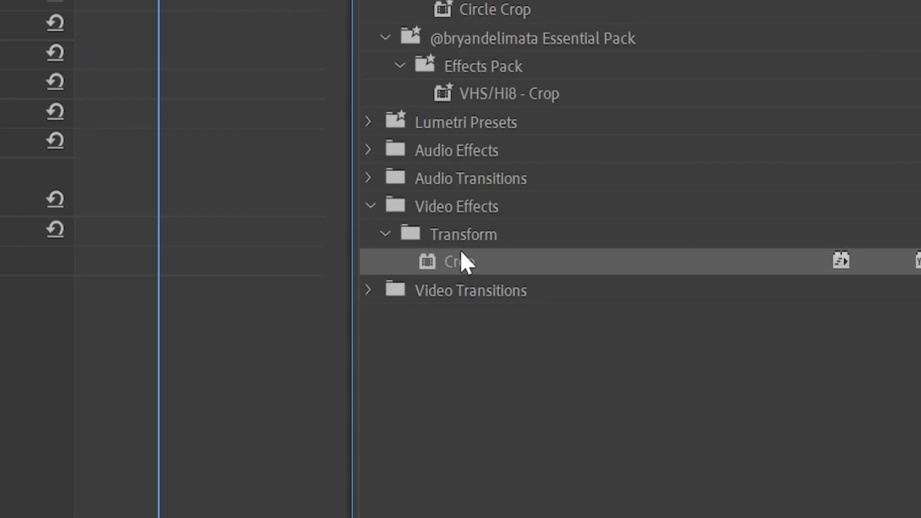
left_click_drag(398, 317, 442, 235)
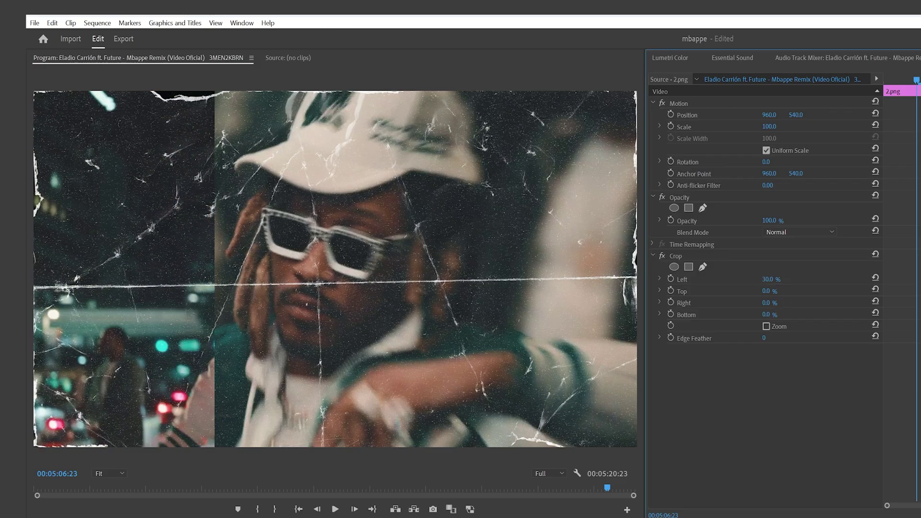
left_click_drag(766, 303, 777, 302)
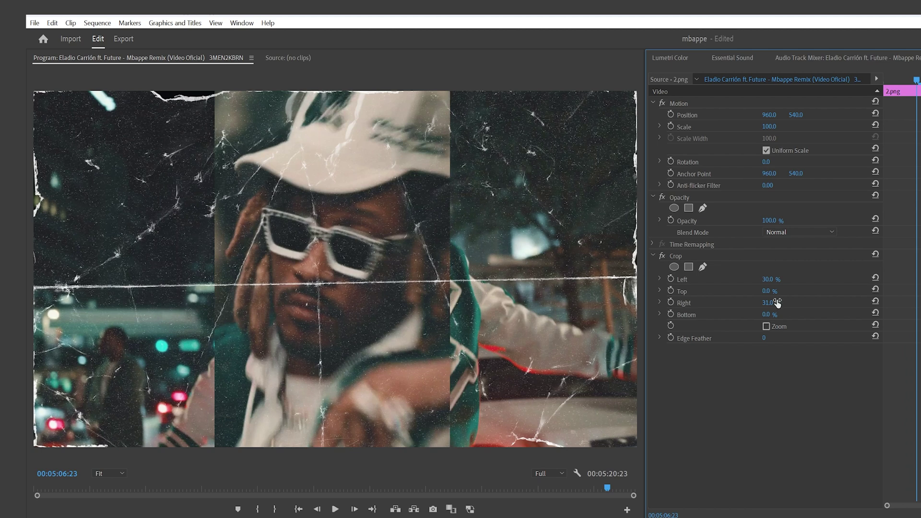
- Scale the cropped 2.png to 68.6 and position it at 287.2, 409.5 in the frame
left_click(679, 103)
left_click_drag(335, 91, 336, 146)
left_click_drag(372, 225, 160, 186)
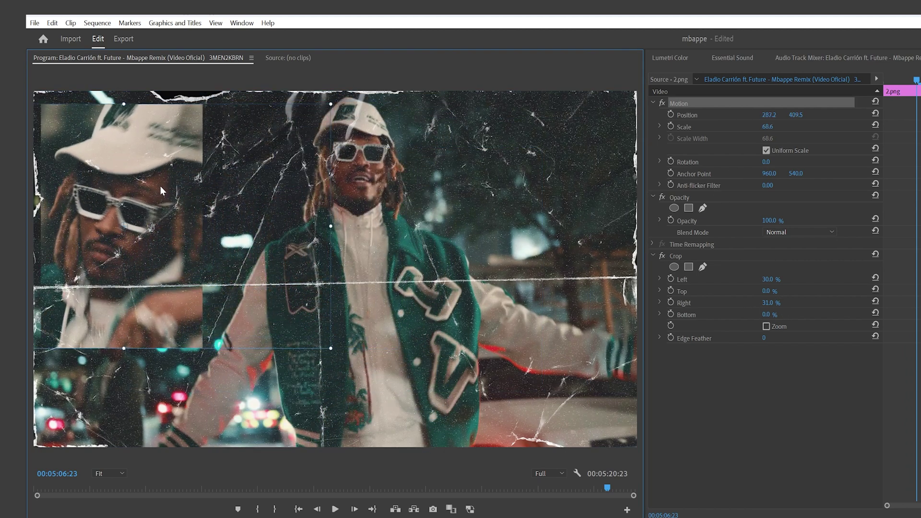
- Extend 2.png to the end of the 22.png clip and shorten blackrip14.png to end at 00:05:07:03
left_click_drag(338, 259, 648, 290)
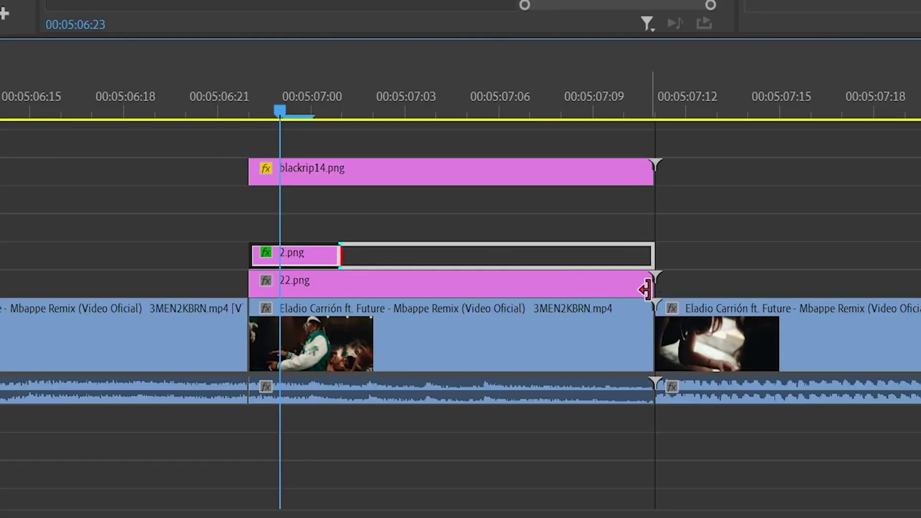
left_click_drag(278, 114, 226, 160)
left_click_drag(249, 117, 397, 142)
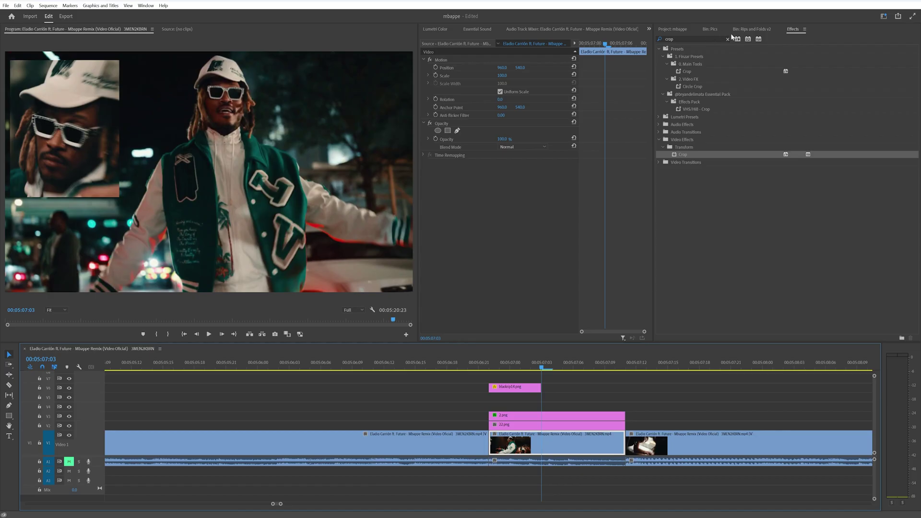
- Add the cropped 21.png at 00:05:07:03 and overlay blackrip17.png in Screen mode, fitted to the frame and enlarged past its edges
left_click(714, 30)
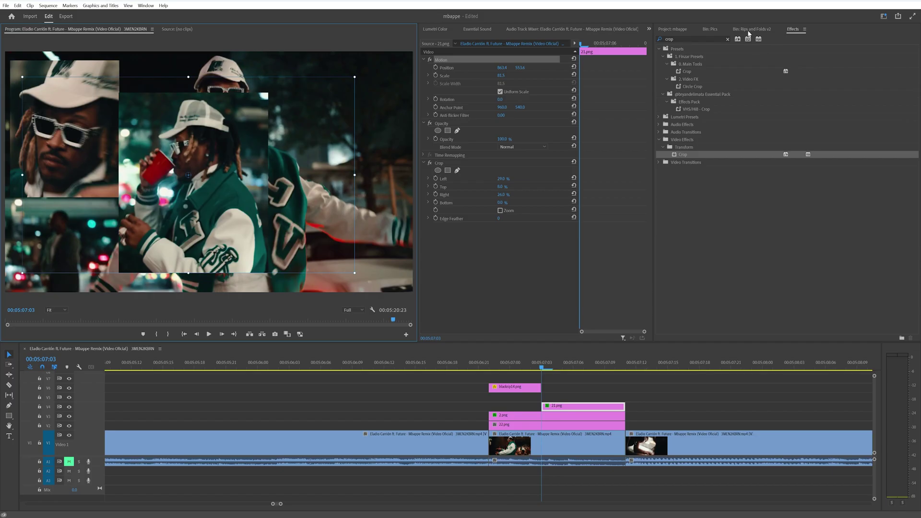
left_click(749, 30)
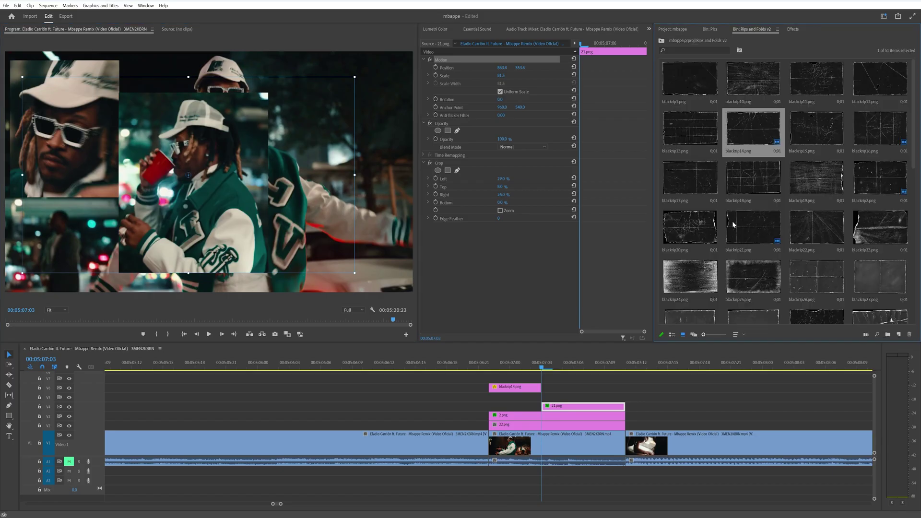
left_click_drag(728, 218, 559, 388)
right_click(559, 387)
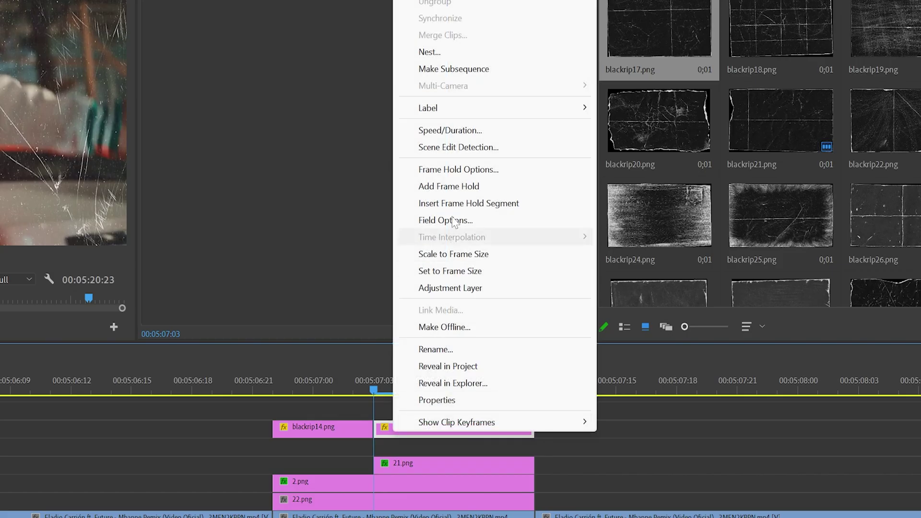
left_click(464, 259)
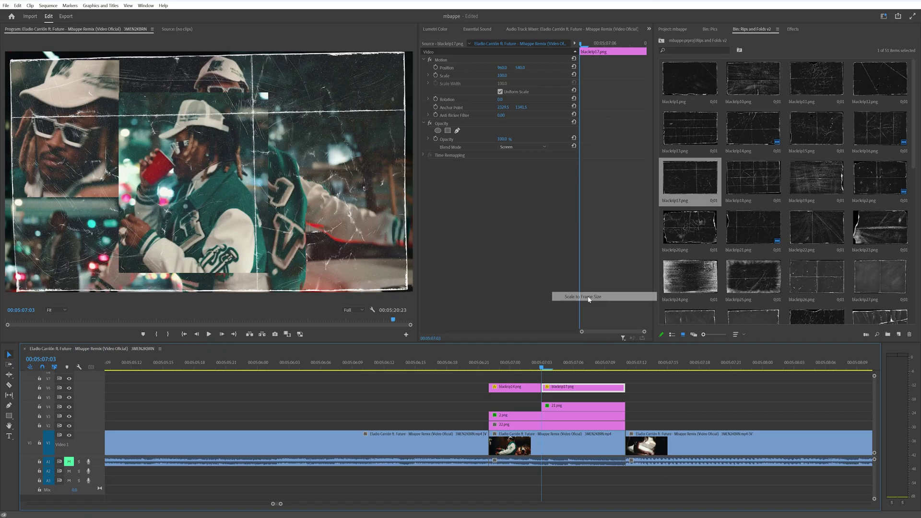
left_click(514, 99)
left_click_drag(502, 75, 507, 76)
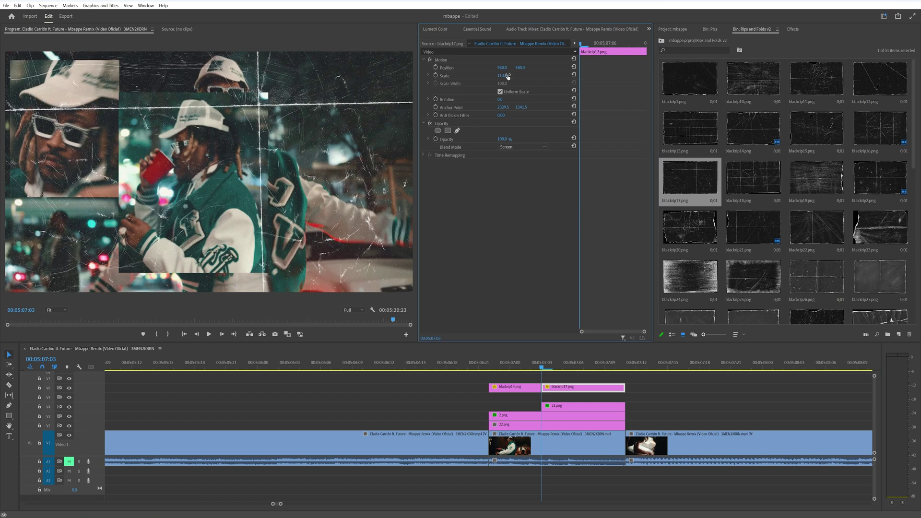
- Add 20.png from the Pics bin at 00:05:07:06 on the track above 21.png
left_click_drag(543, 362, 572, 365)
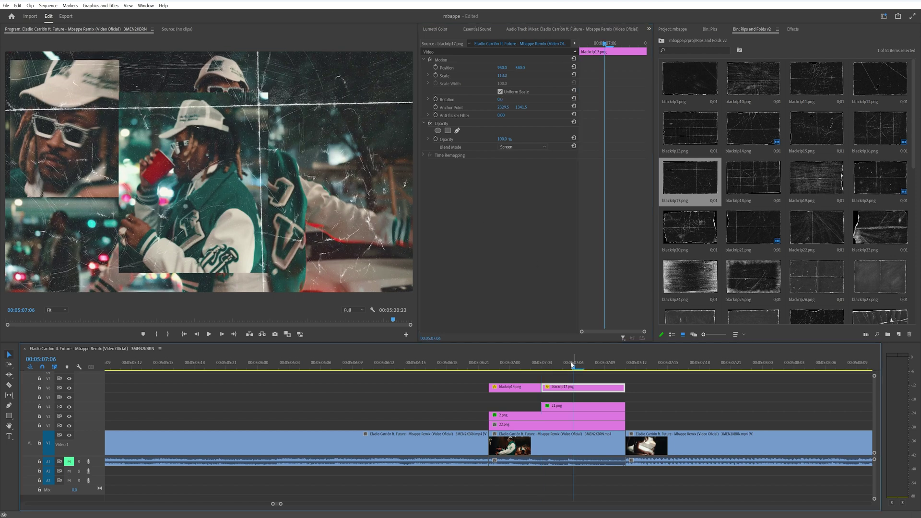
left_click(710, 29)
scroll(758, 245, "up", 1)
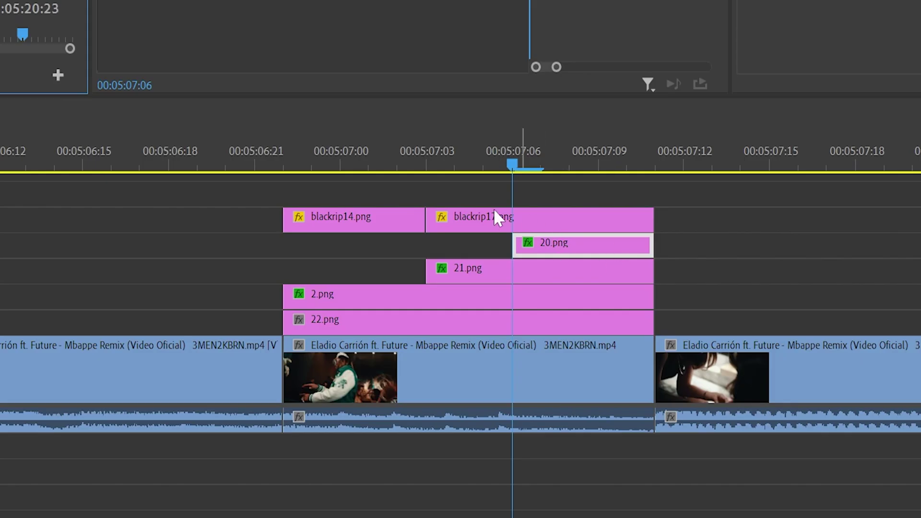
- Move both blackrip overlays up one track and reorder the stills so 21.png sits above 20.png
left_click_drag(462, 200, 390, 204)
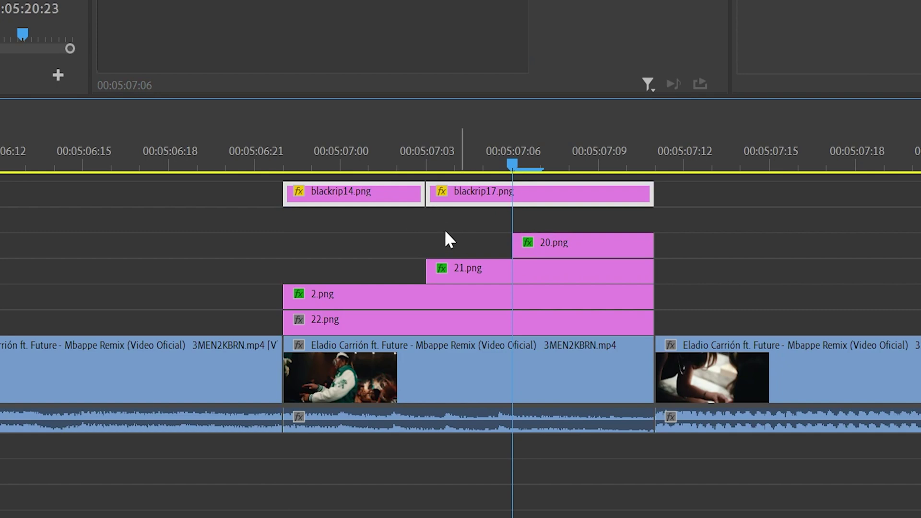
left_click_drag(497, 267, 493, 224)
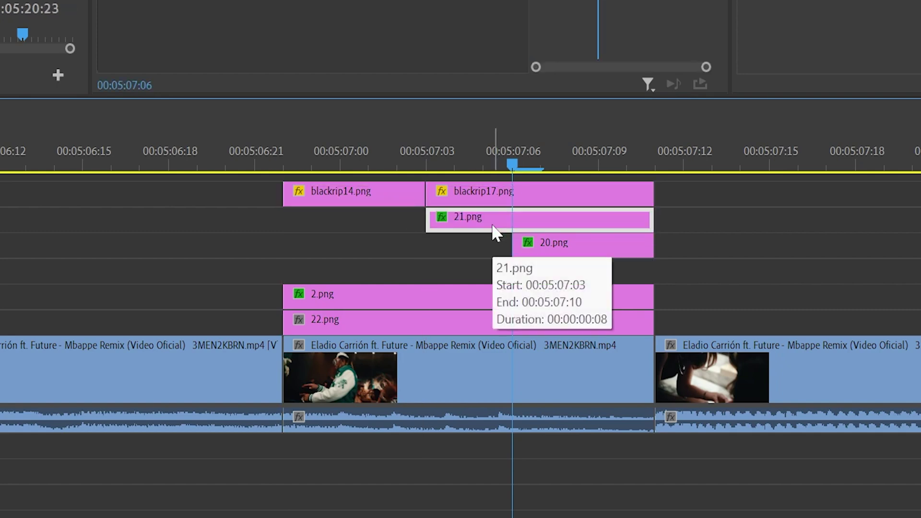
left_click_drag(539, 247, 537, 274)
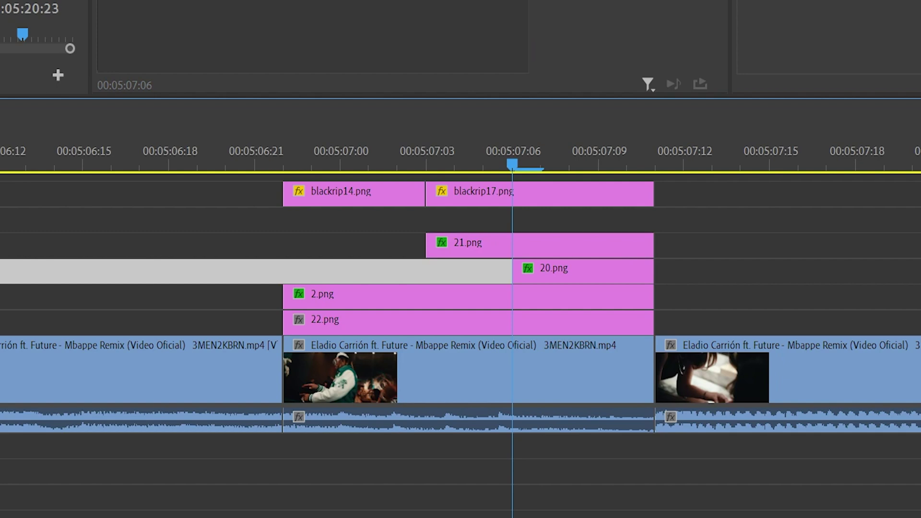
left_click(268, 246)
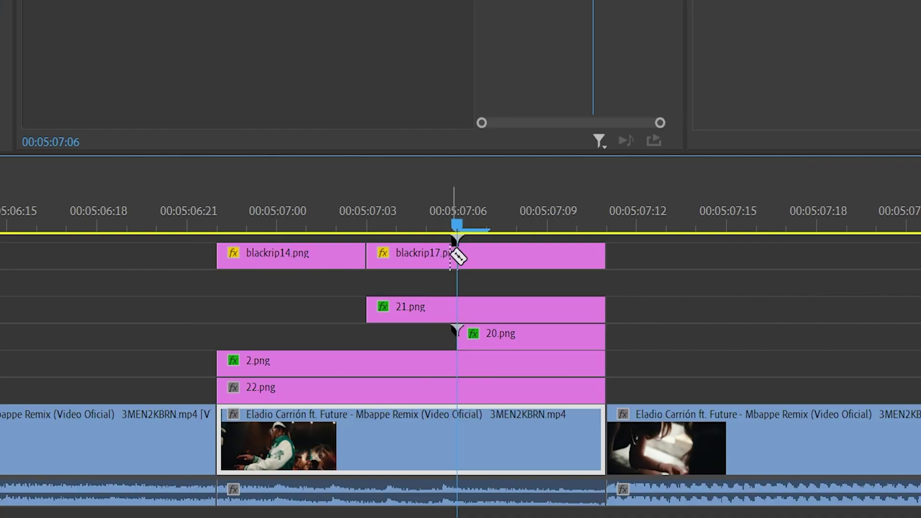
- Cut blackrip17.png at 00:05:07:06 and delete the part after the cut
key("ctrl+v")
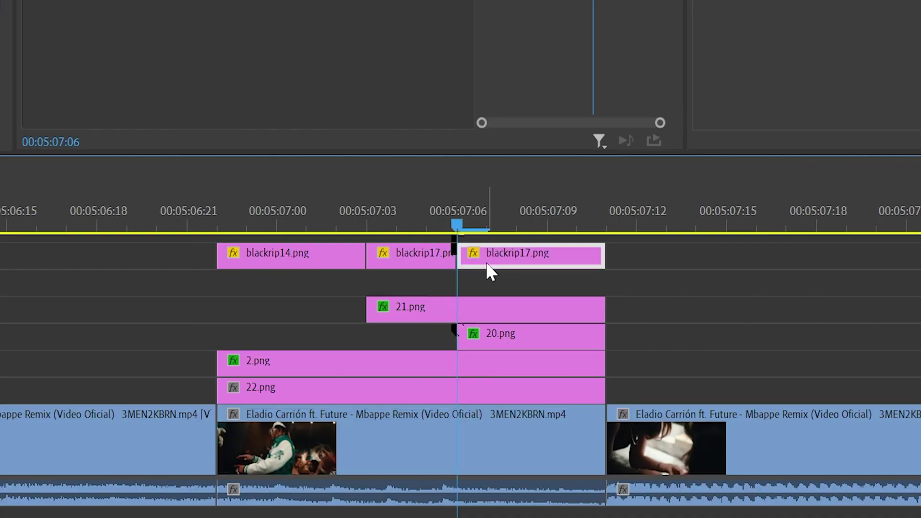
key("Delete")
left_click(715, 28)
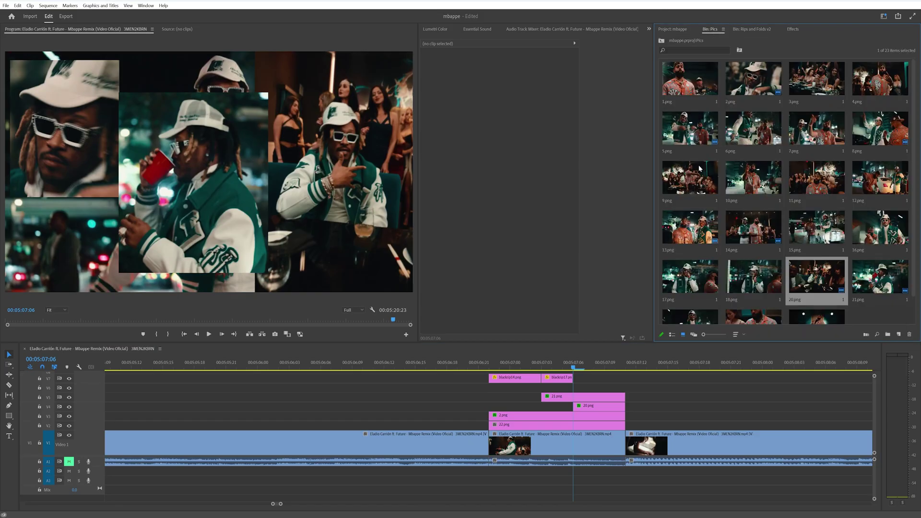
- Overlay blackrip21.png at 00:05:07:06 in Screen mode and enlarge it until its border leaves the frame
left_click(761, 29)
left_click_drag(747, 217, 591, 378)
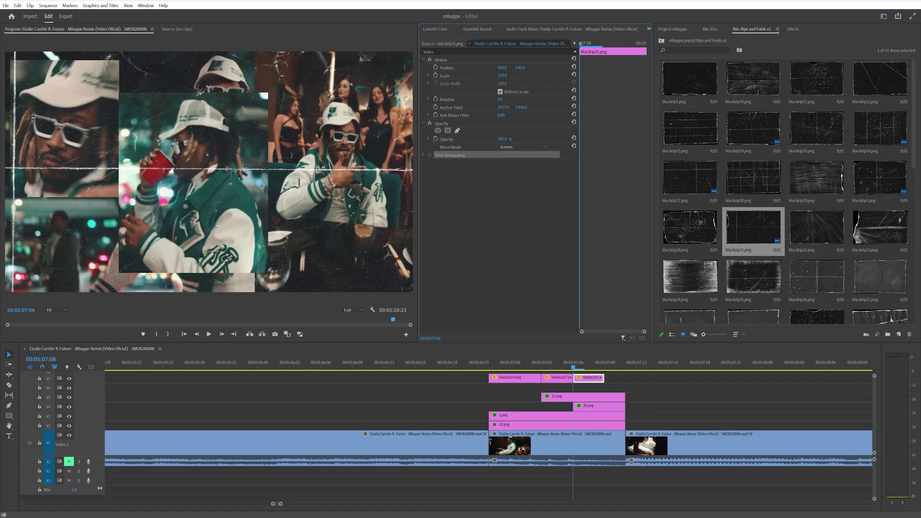
left_click_drag(502, 76, 508, 77)
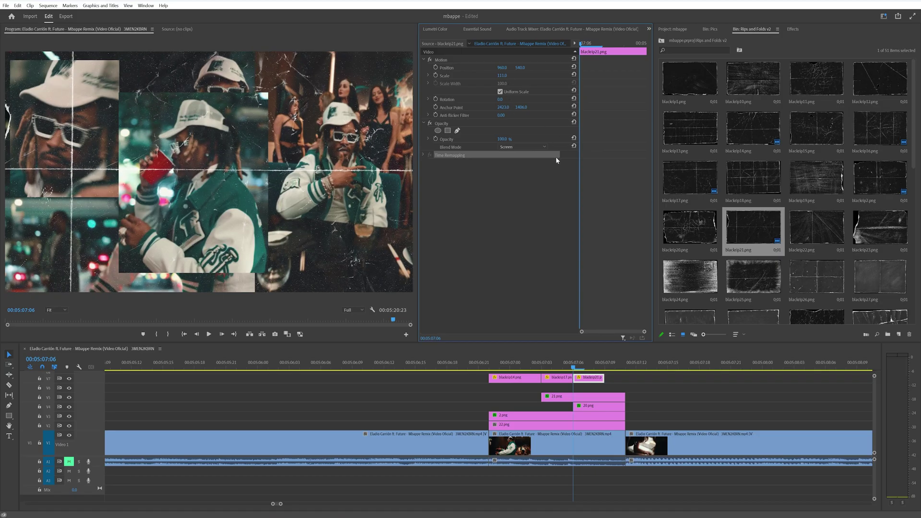
- Overlay blackrip2.png at 00:05:07:09 in Screen mode and set its scale to 110
left_click(604, 368)
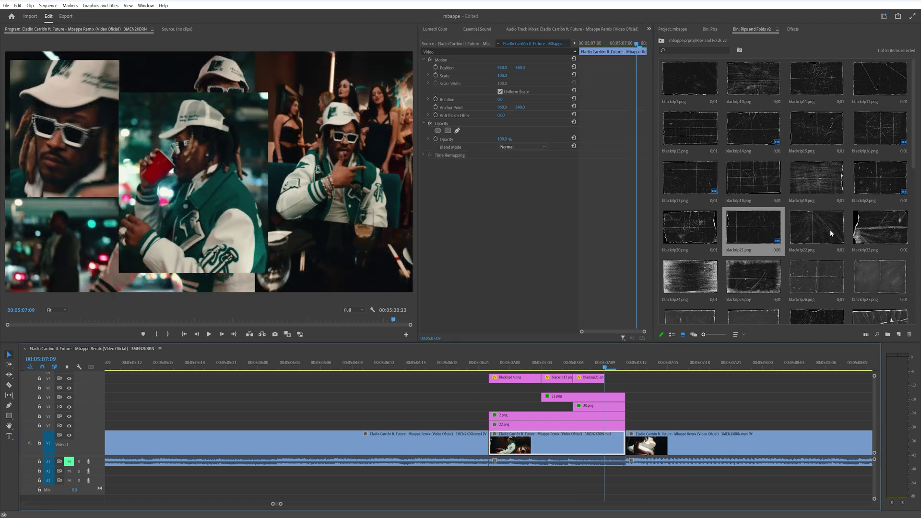
left_click_drag(881, 181, 617, 378)
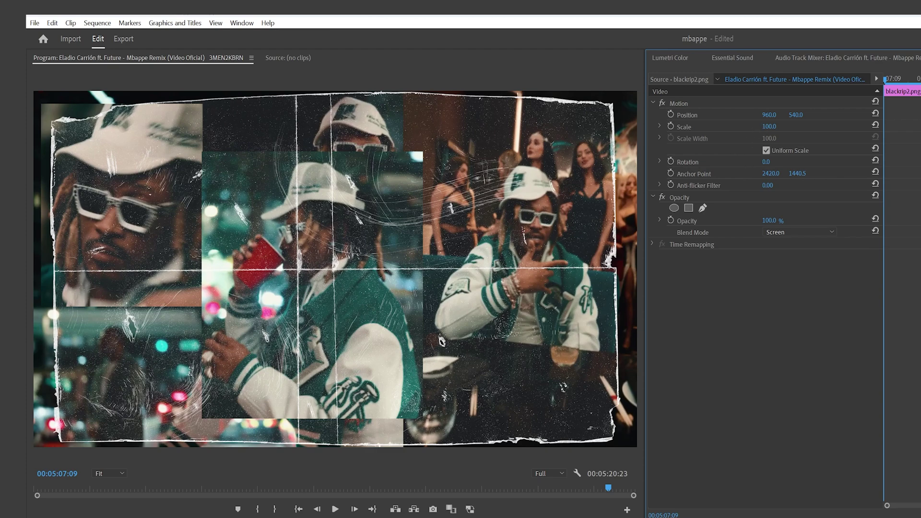
key("space")
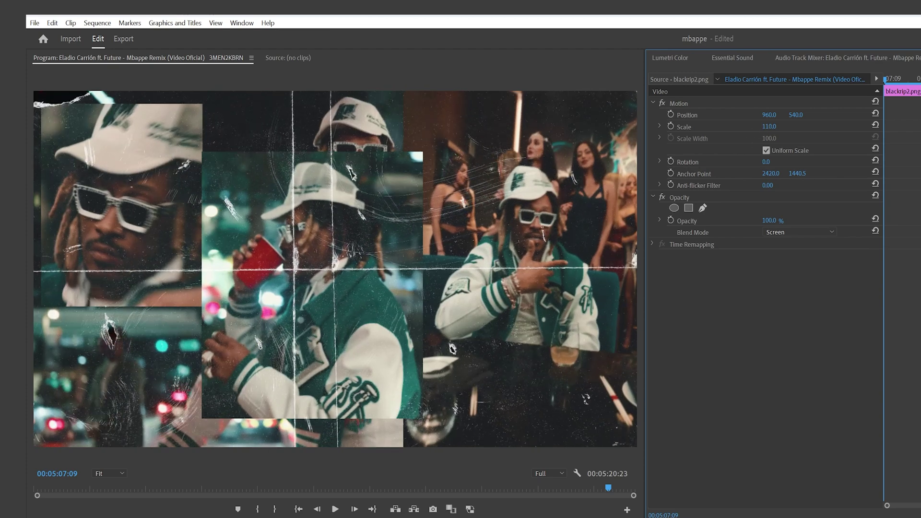
- Apply the Tint effect to 22.png and map its white to a saturated orange
mouse_move(585, 370)
left_mouse_down()
mouse_move(606, 370)
mouse_move(580, 371)
left_mouse_up()
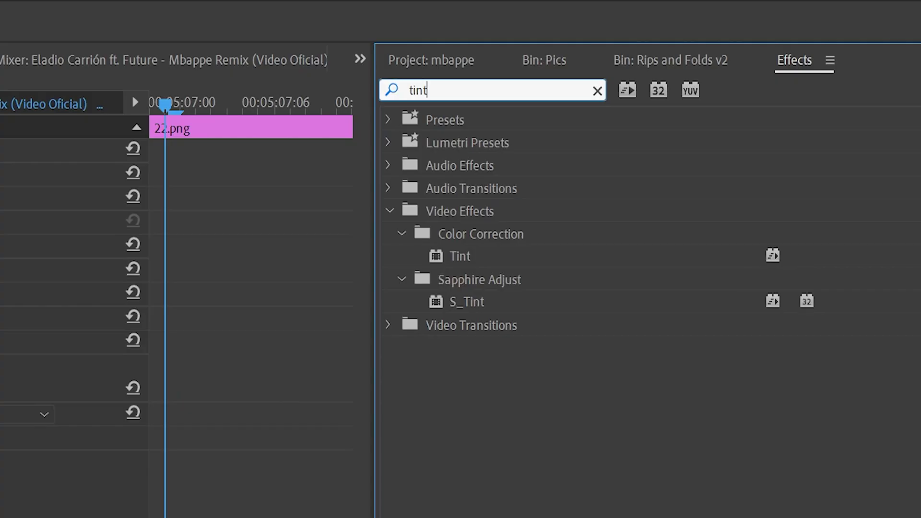
left_click_drag(462, 257, 436, 260)
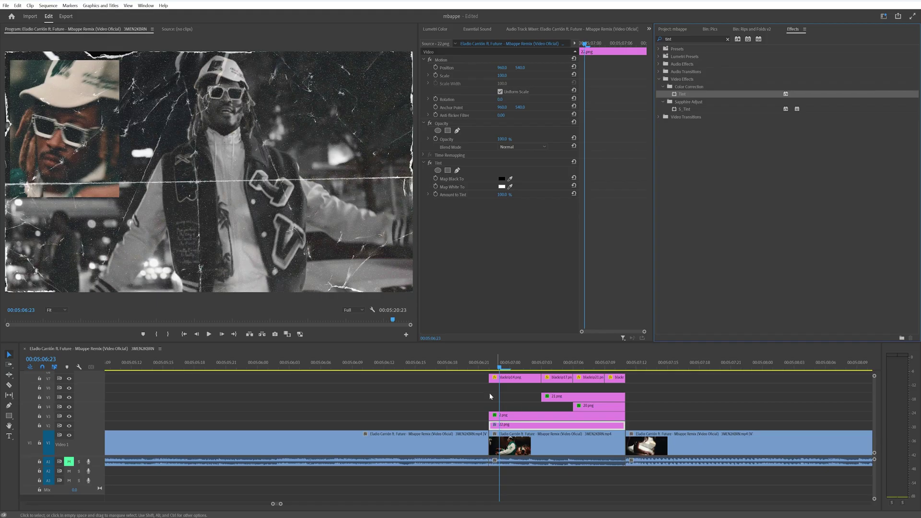
left_click(460, 261)
left_click(503, 140)
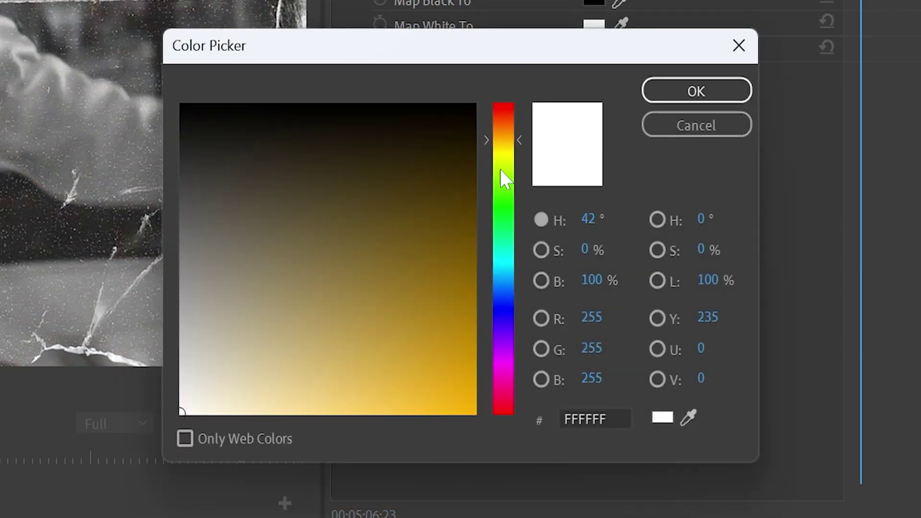
left_click_drag(453, 307, 565, 470)
left_click(673, 93)
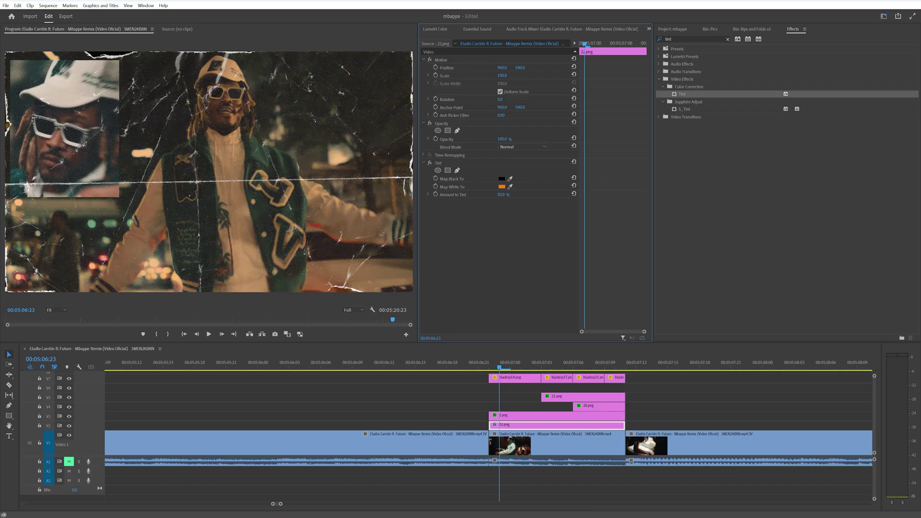
- Lower the tint amount on 22.png and raise its exposure in Lumetri Color
left_click_drag(501, 195, 492, 195)
left_click(649, 29)
left_click(666, 38)
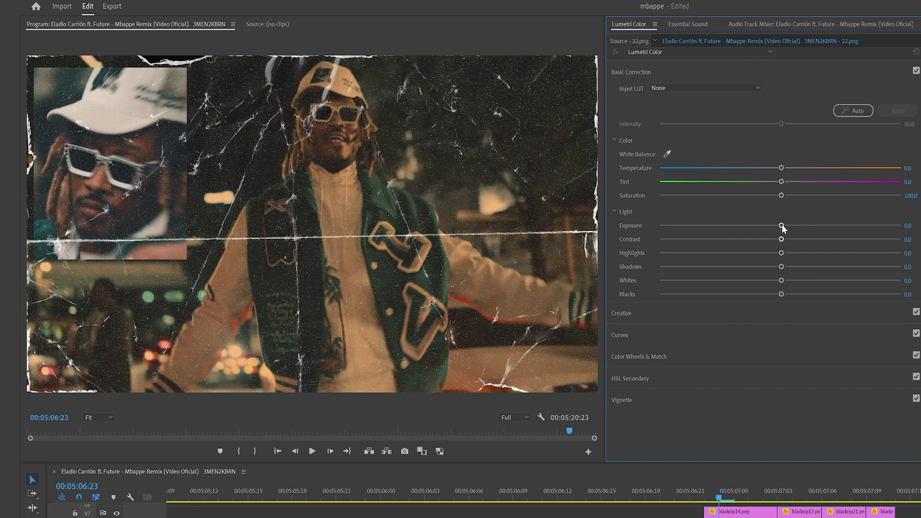
left_click_drag(782, 226, 818, 227)
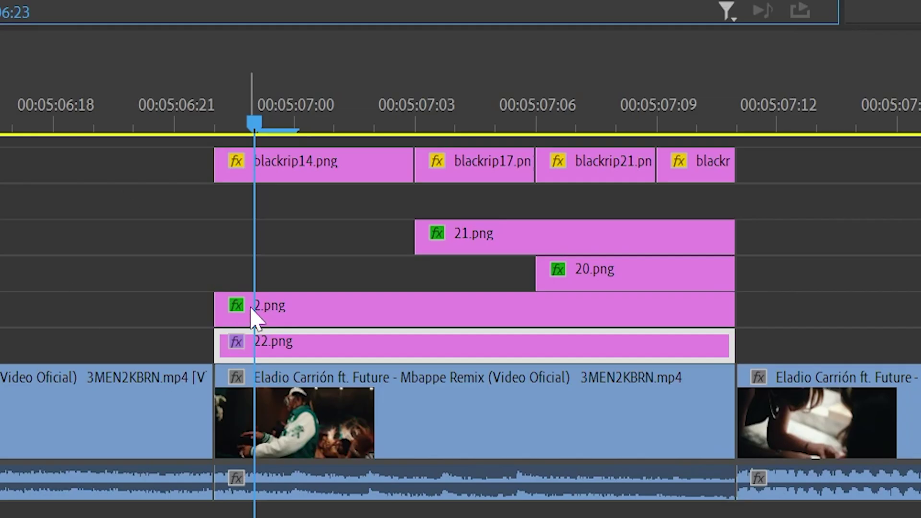
- Select the stills 2.png, 20.png and 21.png one after another in the collage
left_click(499, 417)
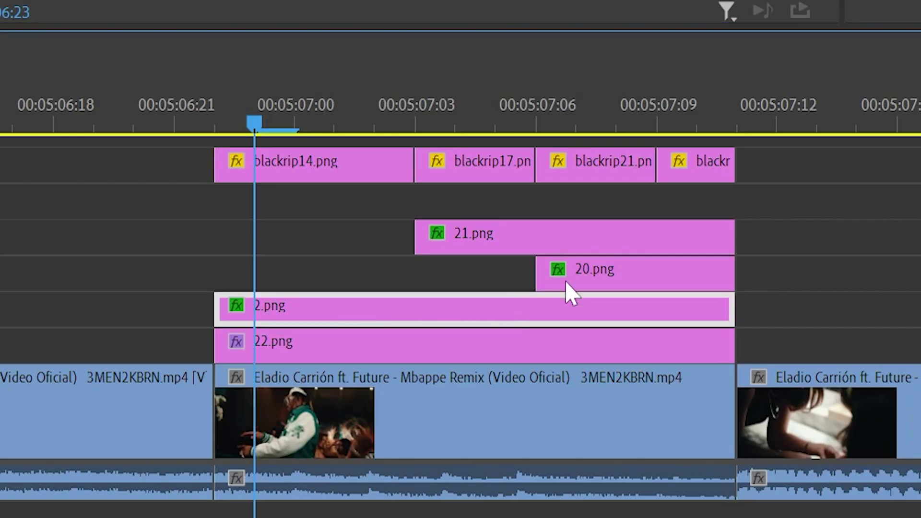
left_click(567, 284)
left_click(490, 234)
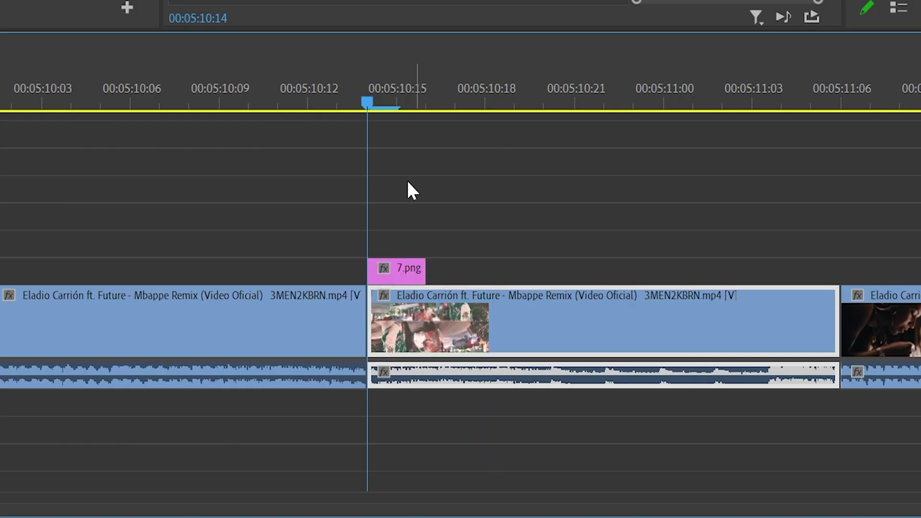
- Overlay blackrip29.png on 7.png at 00:05:10:14 in Screen mode, enlarge it, and move it up to free a track
mouse_move(398, 98)
left_mouse_down()
mouse_move(428, 97)
mouse_move(401, 104)
left_mouse_up()
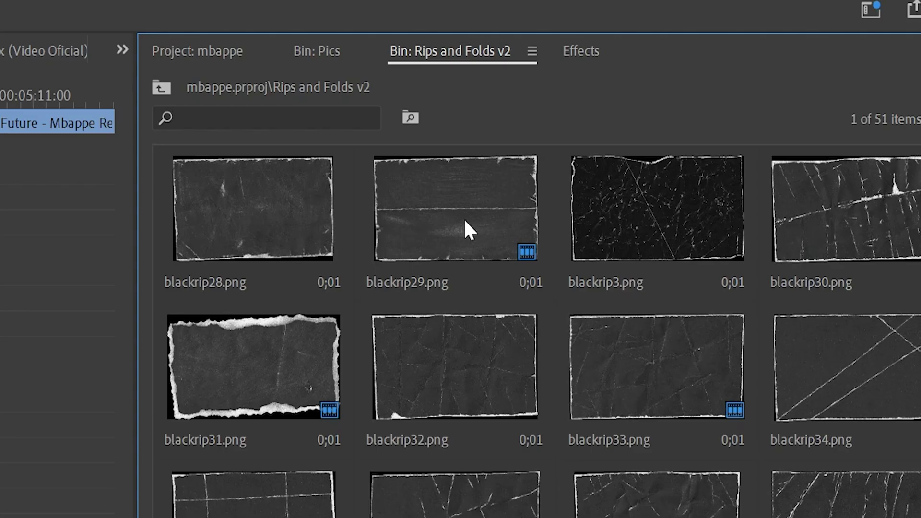
left_click_drag(464, 218, 386, 241)
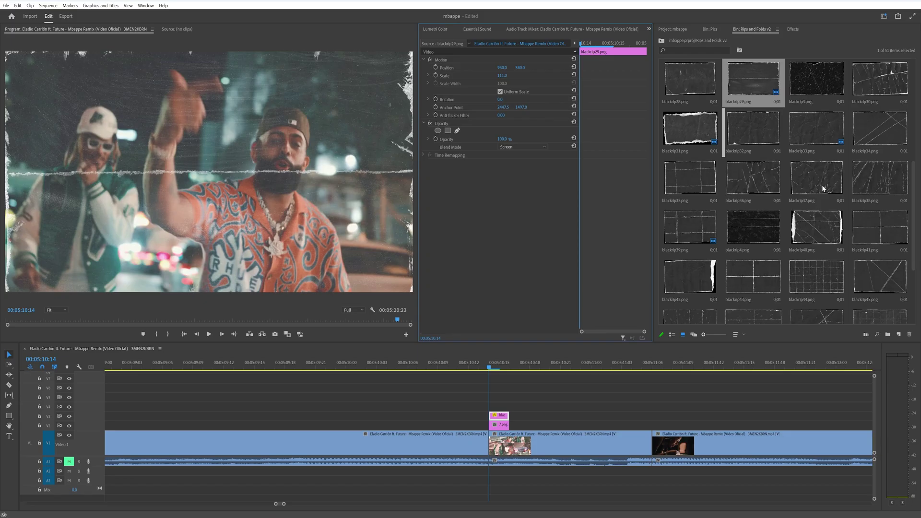
left_click_drag(502, 414, 501, 410)
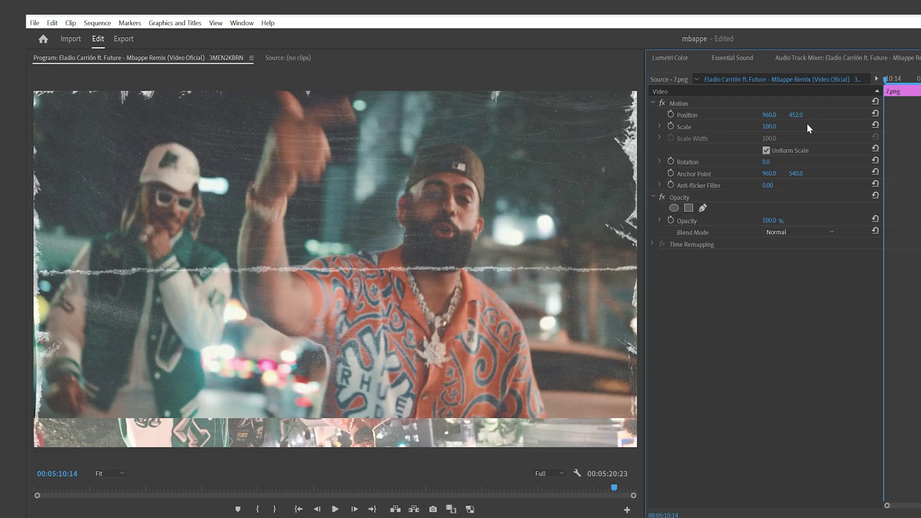
- Duplicate 7.png one track up, with the original at vertical position 413 and the copy at 816
mouse_move(796, 115)
left_mouse_down()
mouse_move(774, 115)
mouse_move(801, 115)
left_mouse_up()
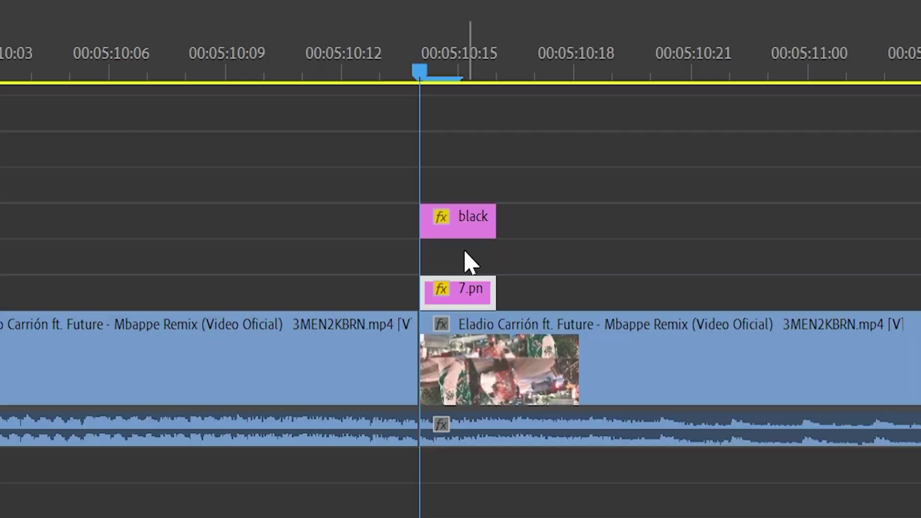
left_click_drag(446, 294, 451, 262)
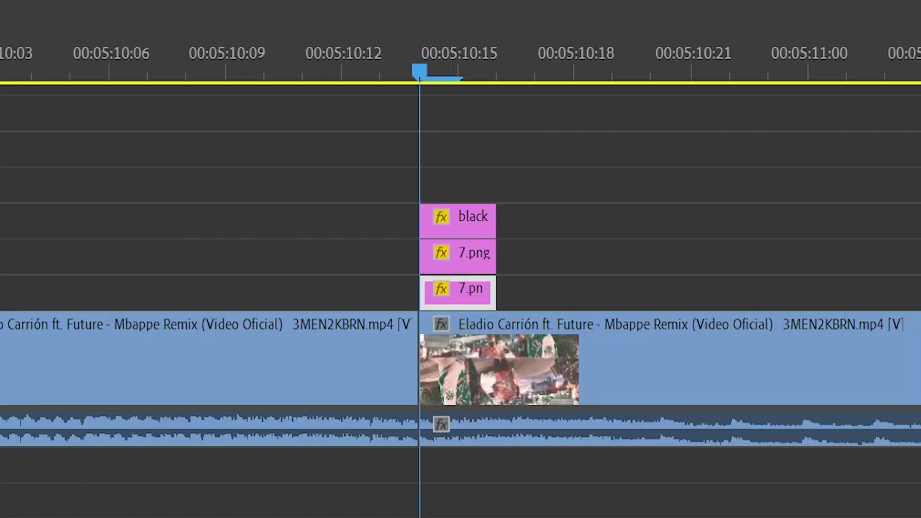
left_click(469, 261)
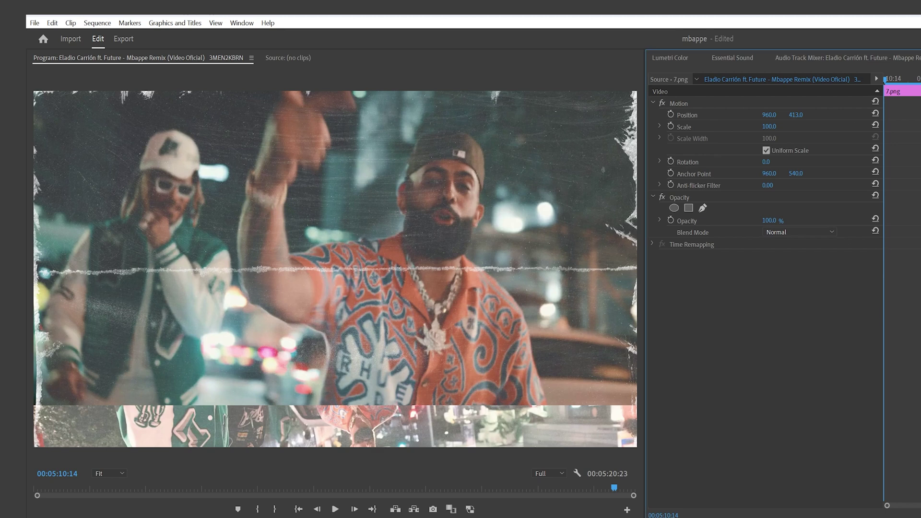
left_click_drag(797, 115, 872, 115)
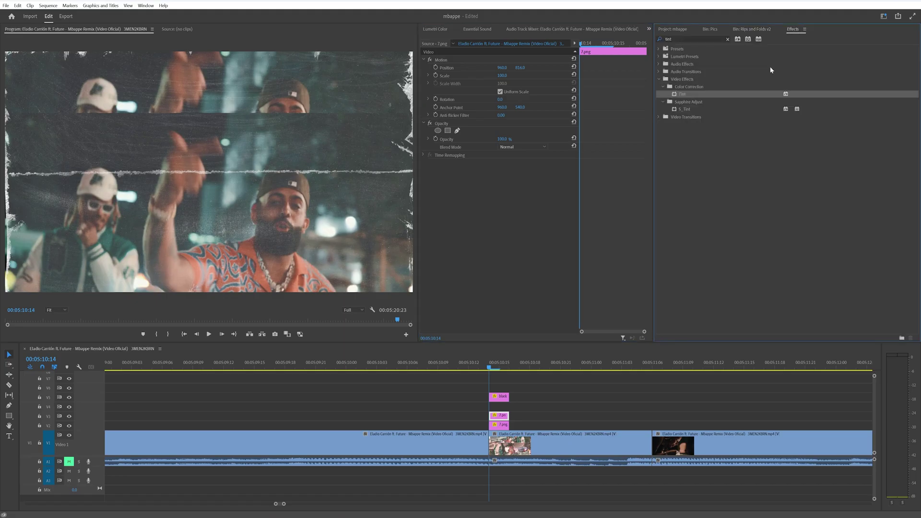
- Find the Crop effect and apply it to the upper 7.png copy
key("BackSpace")
key("BackSpace")
key("BackSpace")
key("BackSpace")
type("crop")
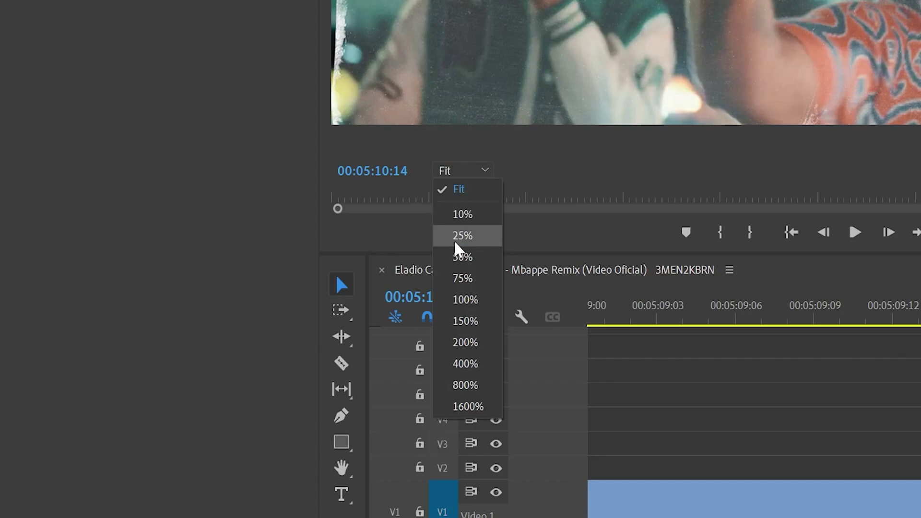
left_click(460, 253)
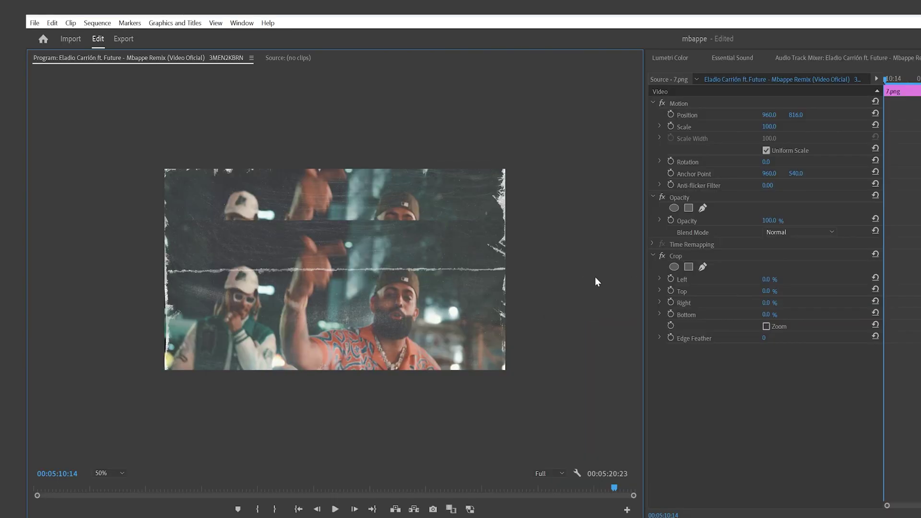
- Draw a Crop mask around the lower half along the horizontal tear line, invert it, and raise the left crop
left_click(703, 267)
left_click(507, 269)
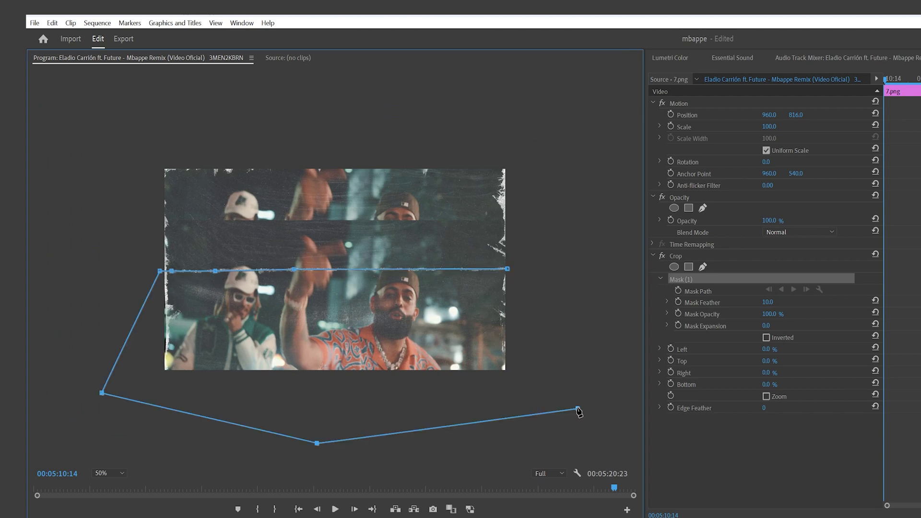
left_click(507, 269)
left_click(767, 338)
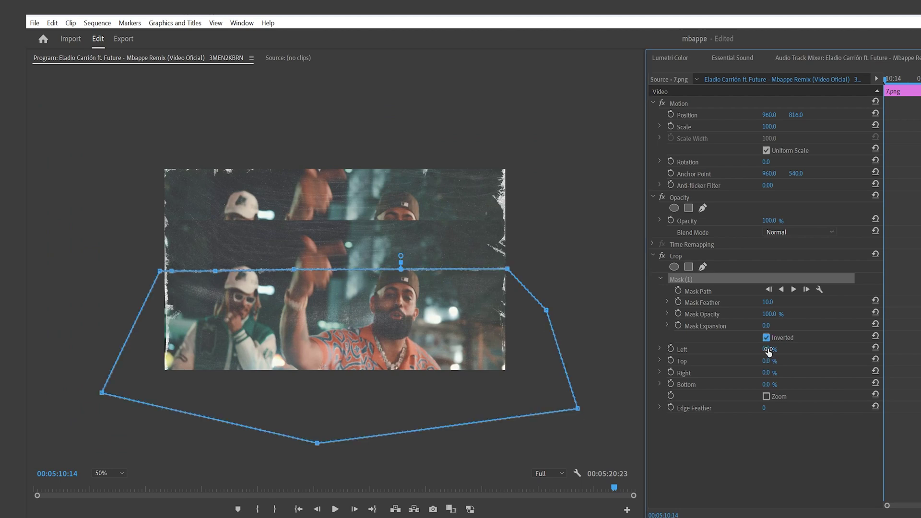
left_click_drag(768, 350, 817, 350)
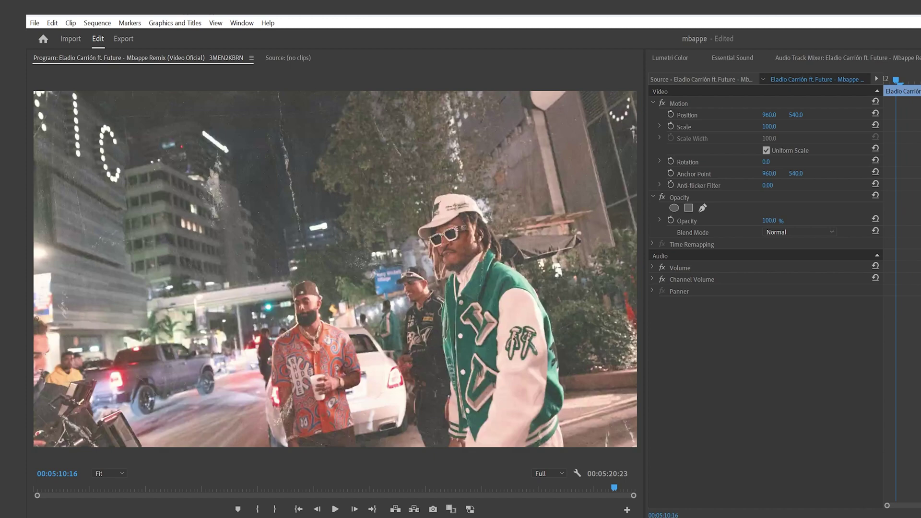
- Place 5.png at 00:05:10:16 and overlay blackrip28.png above it, enlarged to fill the frame and in Screen mode
left_click(678, 31)
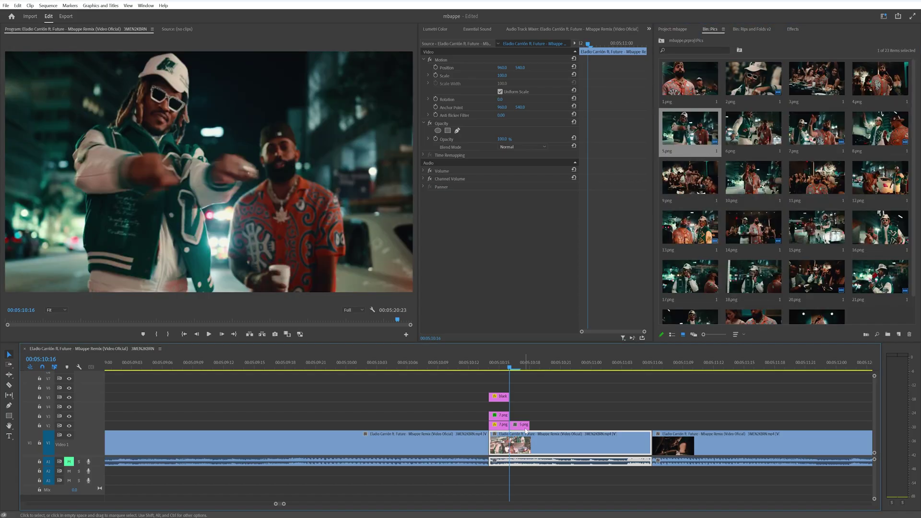
left_click_drag(690, 128, 520, 426)
left_click(757, 28)
key(".")
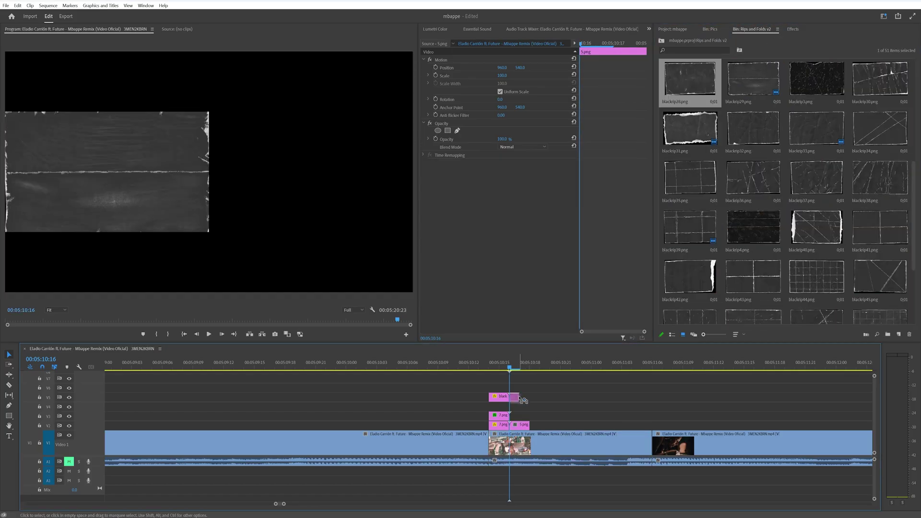
left_click_drag(502, 76, 520, 75)
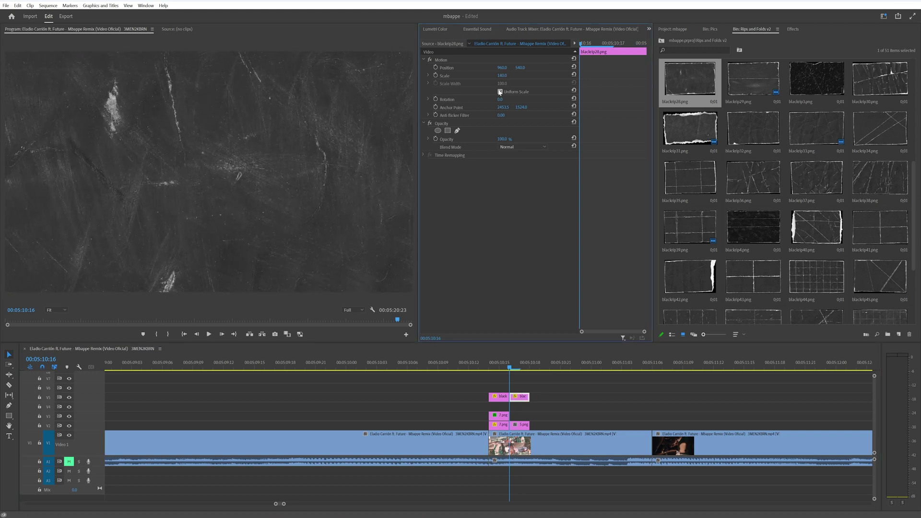
left_click(508, 147)
left_click(508, 235)
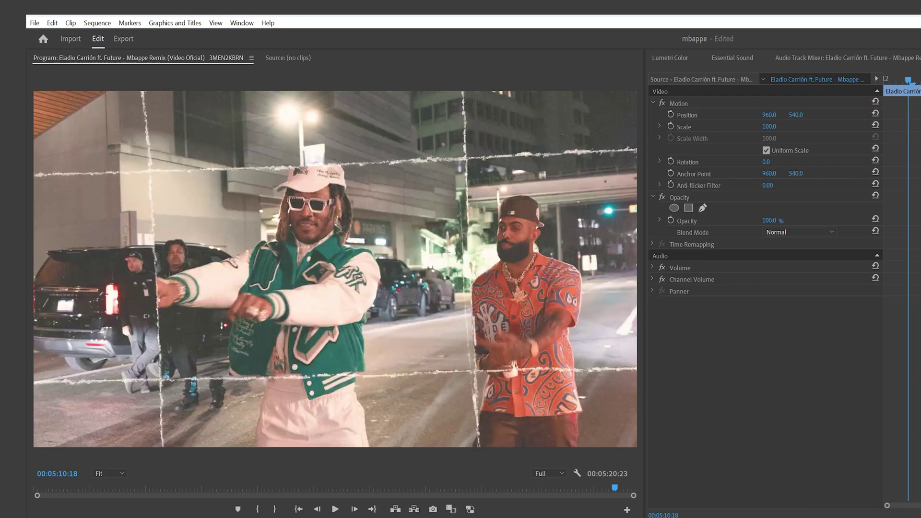
- Place 8.png directly after 5.png at 00:05:10:18
key("Right")
key("Left")
key("Right")
key("Left")
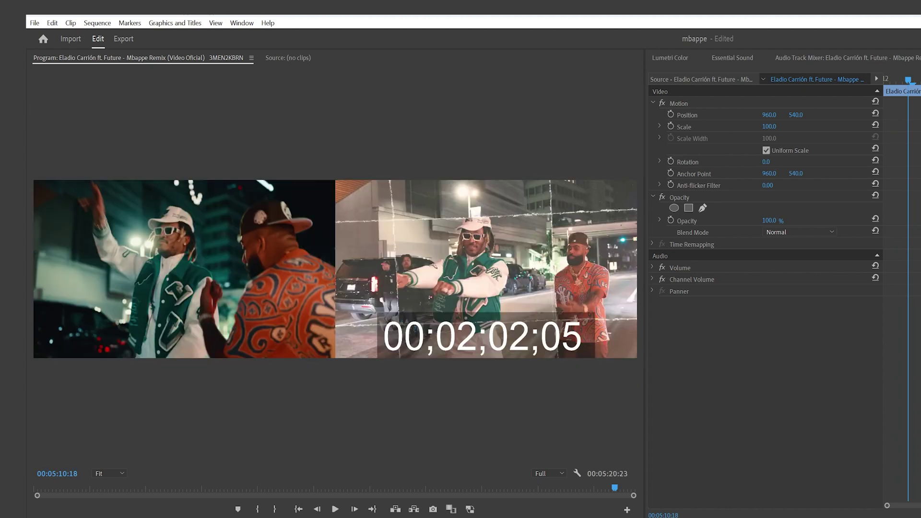
left_click_drag(489, 307, 530, 309)
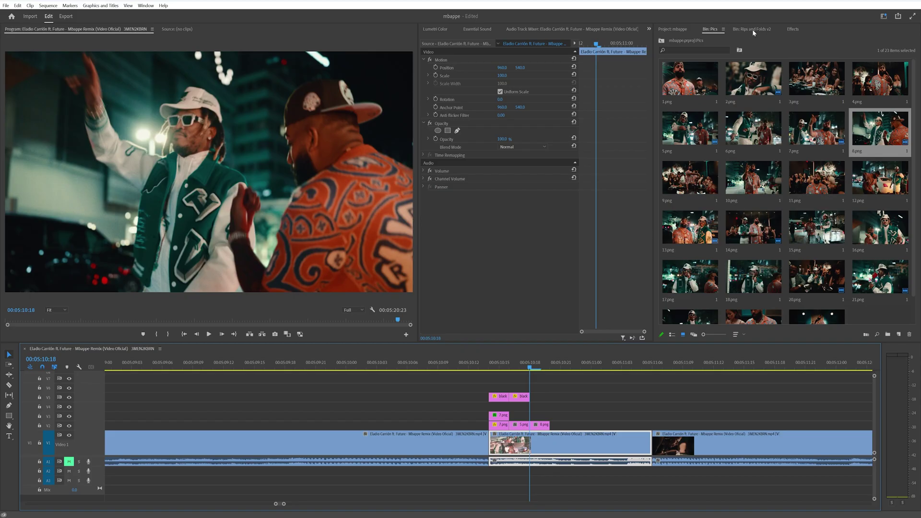
- Overlay blackrip34.png above 8.png at 00:05:10:18, set its scale to 126 and its blend mode to Screen
left_click(753, 30)
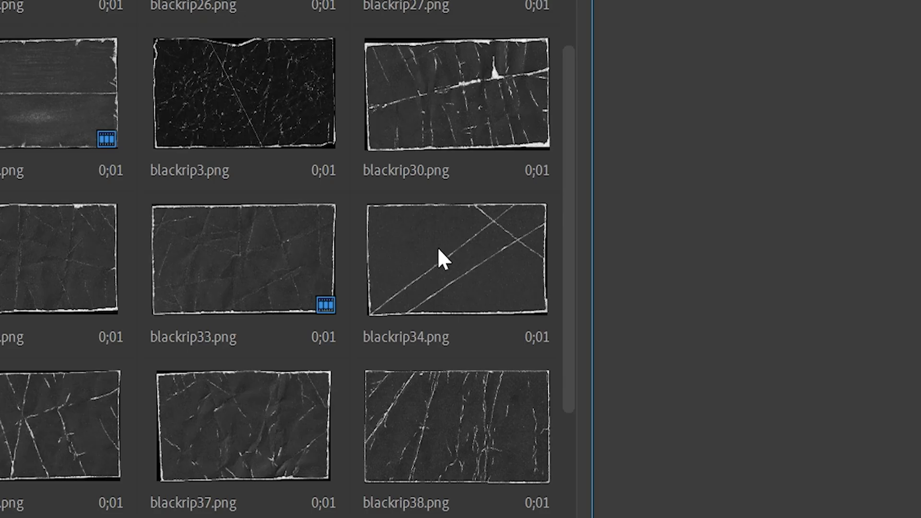
left_click_drag(441, 259, 549, 211)
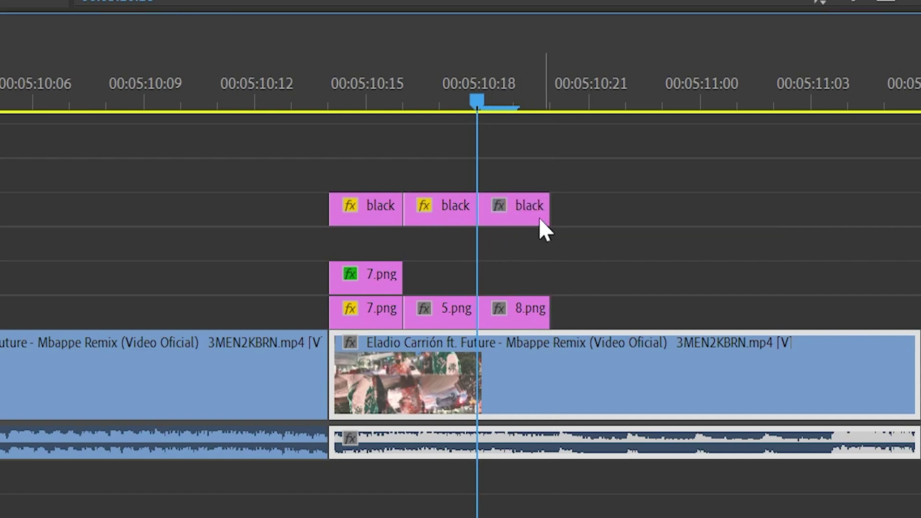
right_click(520, 214)
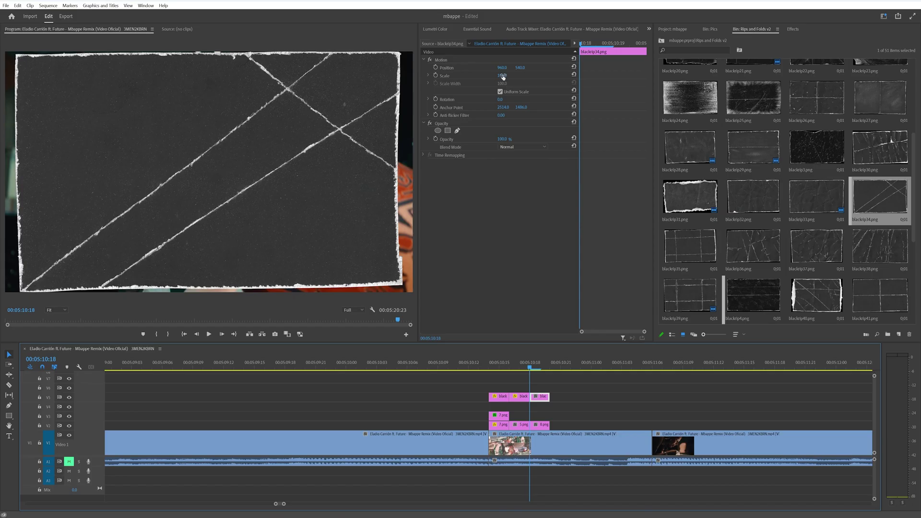
mouse_move(502, 75)
left_mouse_down()
mouse_move(524, 76)
mouse_move(514, 76)
left_mouse_up()
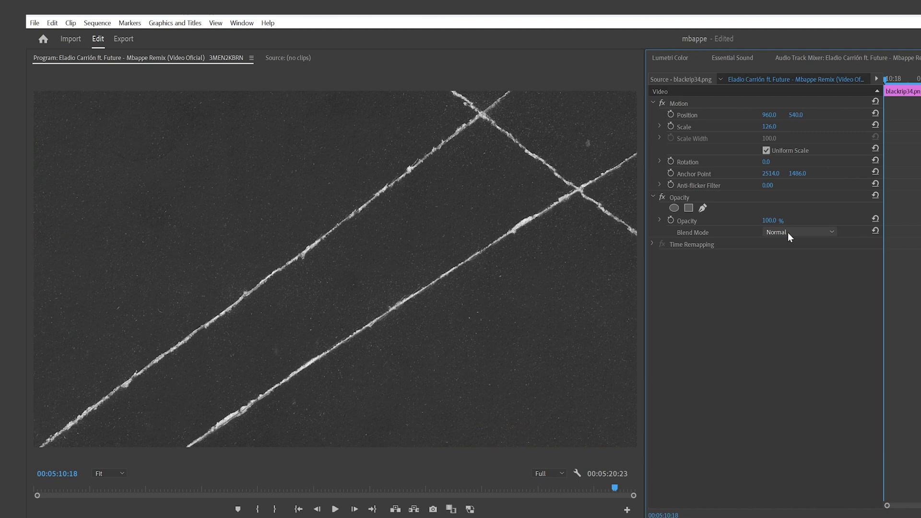
left_click(788, 232)
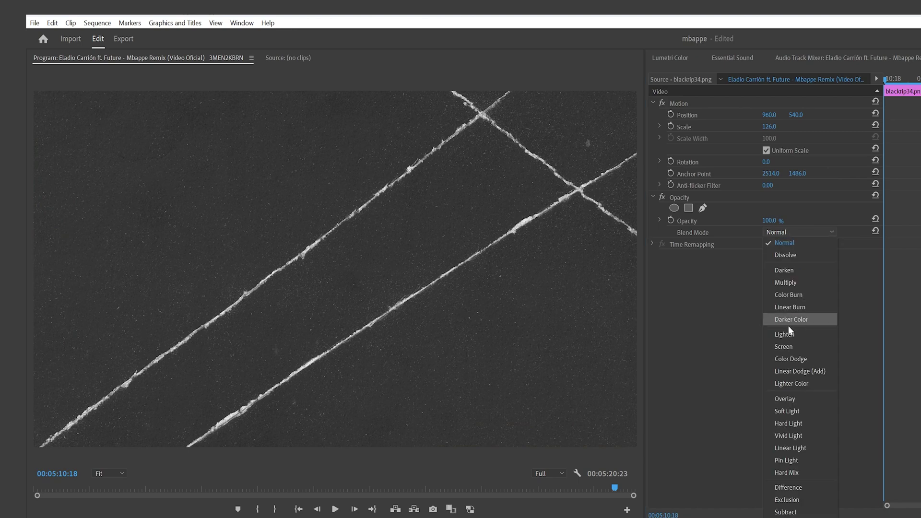
left_click(784, 347)
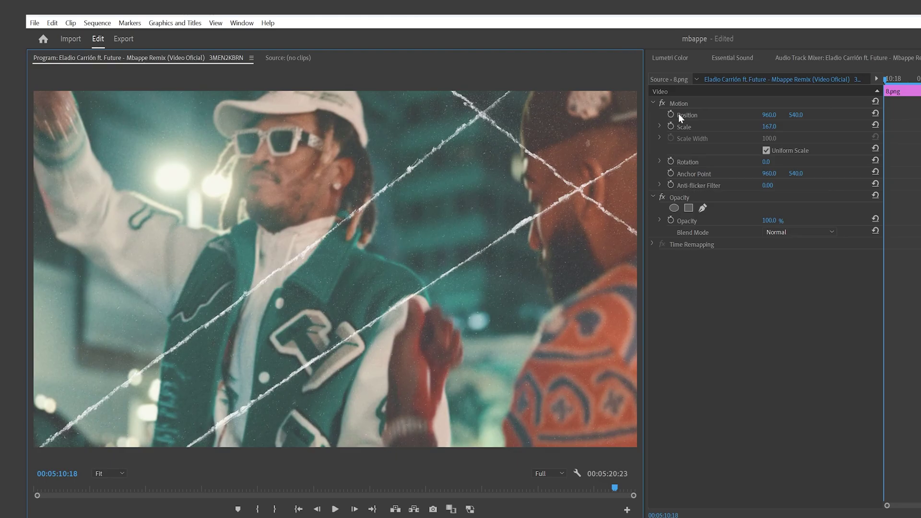
- Shift the enlarged upper 8.png copy down and to the right in the frame, and apply the Crop effect to it
left_click(682, 104)
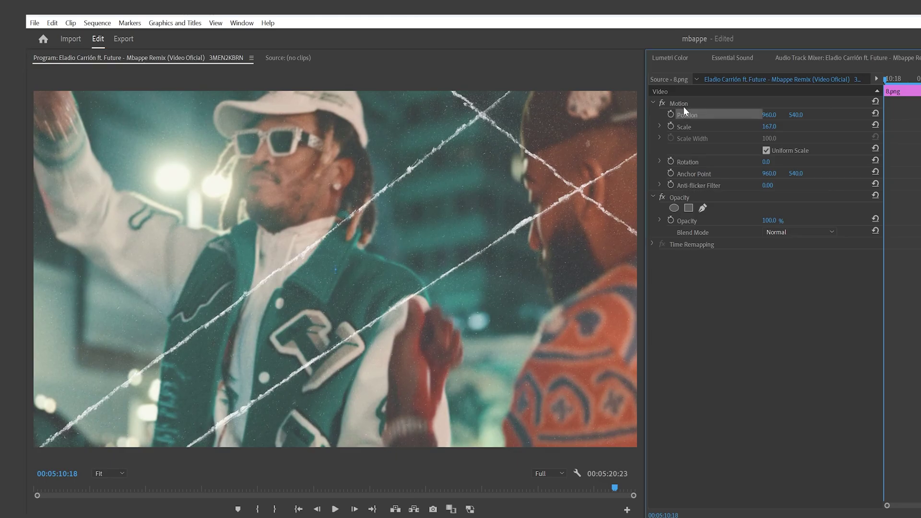
left_click_drag(383, 185, 423, 227)
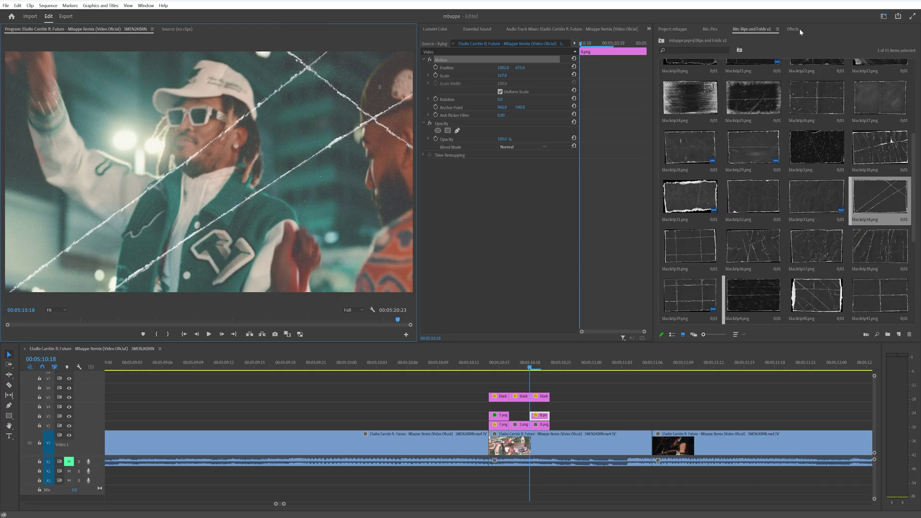
left_click(796, 29)
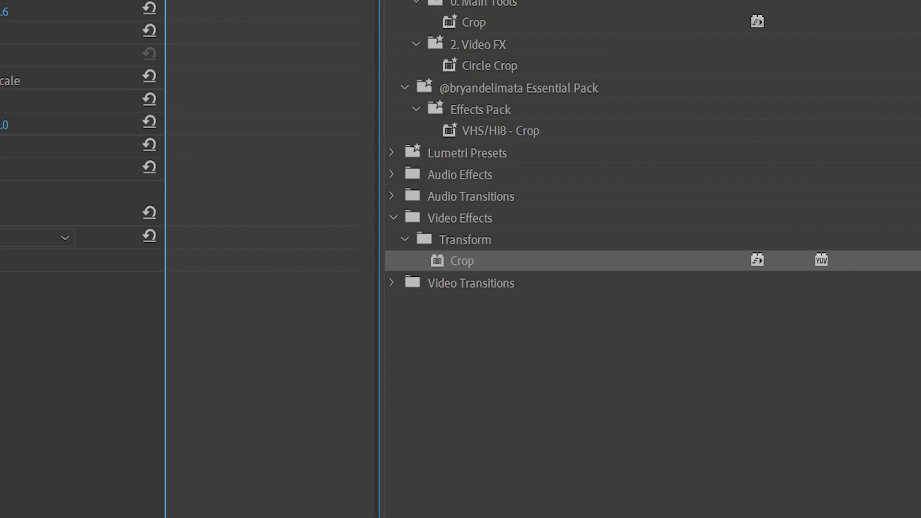
left_click_drag(681, 155, 544, 417)
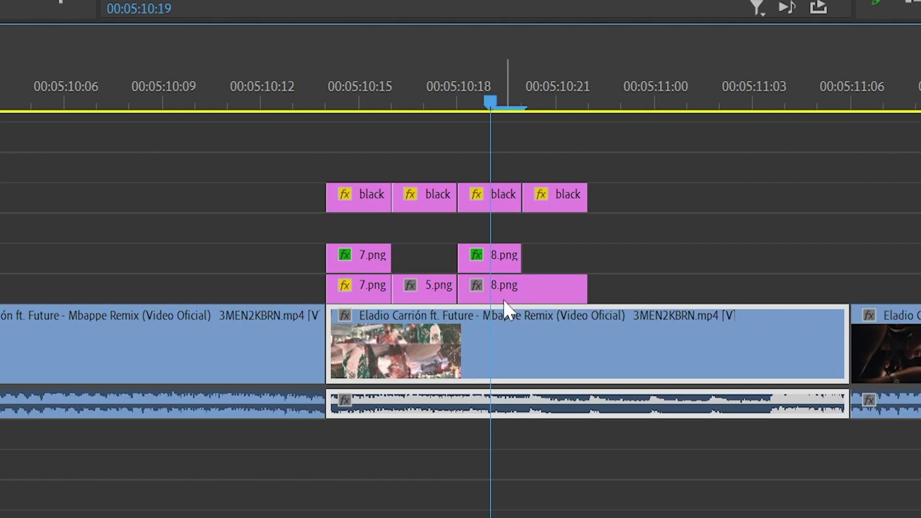
- Toggle the 8.png clip off and on at 00:05:10:19 to compare the collage with and without it
left_click(503, 297)
mouse_move(498, 100)
left_mouse_down()
mouse_move(551, 101)
mouse_move(461, 113)
mouse_move(558, 109)
mouse_move(573, 136)
mouse_move(491, 90)
left_mouse_up()
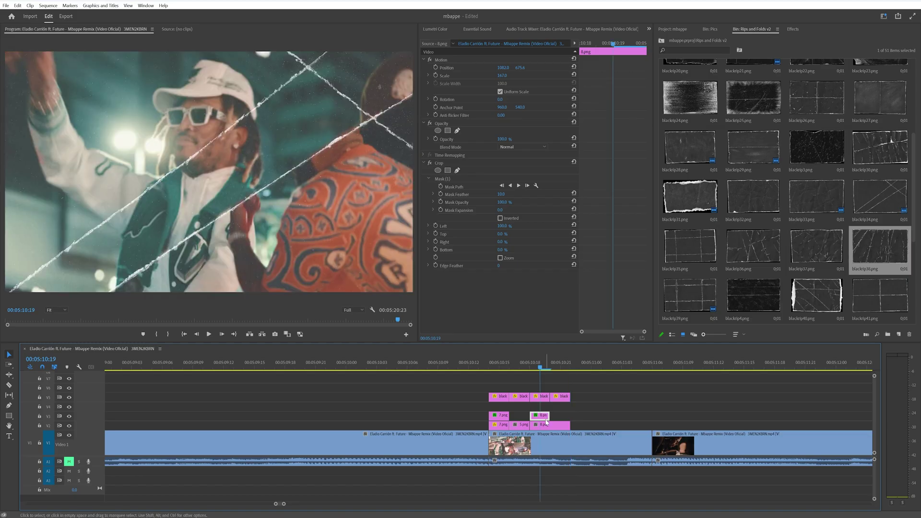
key("shift+e")
key("shift+e")
key("shift+e")
key("shift+e")
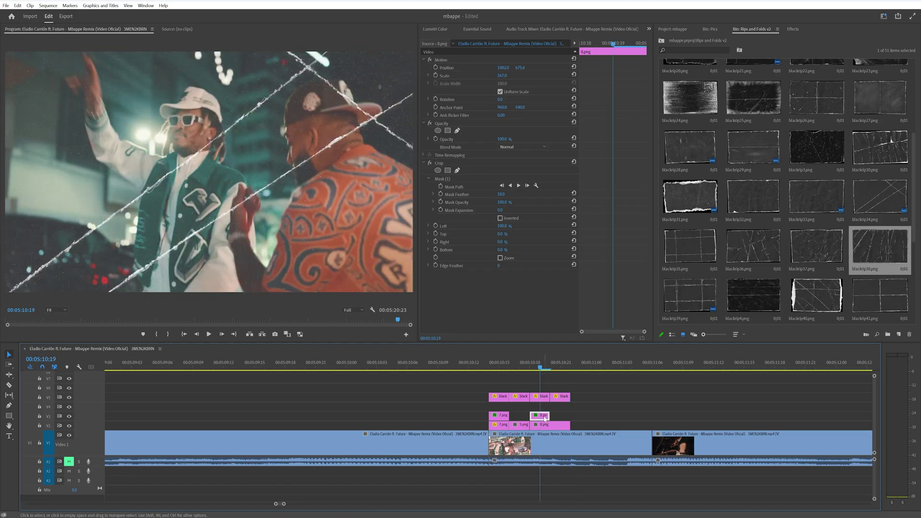
- Scrub and step frame by frame from about 00:05:10:19 to 00:05:11:01 to review the changing stills and overlays
left_click(556, 369)
mouse_move(556, 370)
left_mouse_down()
mouse_move(594, 407)
mouse_move(539, 370)
mouse_move(558, 371)
mouse_move(542, 371)
left_mouse_up()
left_click_drag(595, 407, 563, 398)
mouse_move(543, 369)
left_mouse_down()
mouse_move(551, 371)
mouse_move(541, 371)
left_mouse_up()
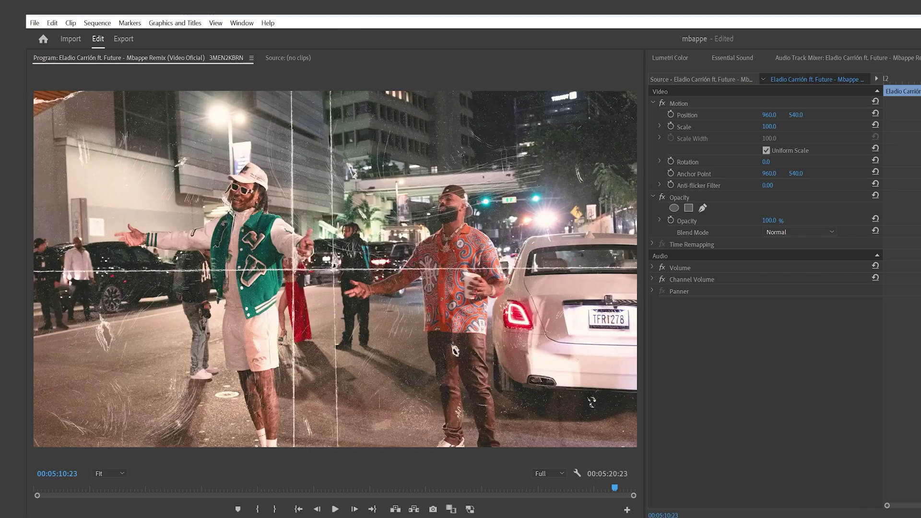
key("Left")
key("Right")
key("Right")
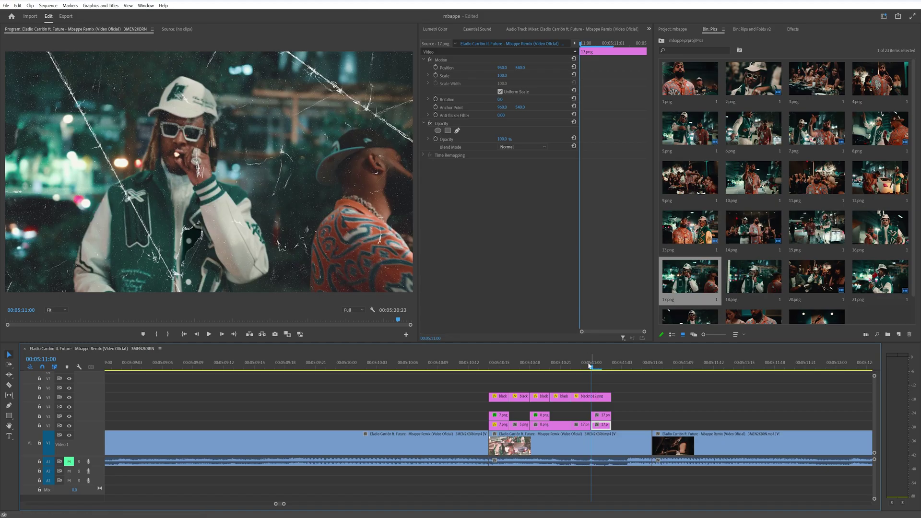
- Enlarge the upper 17.png copy at 00:05:11:01, shift it down and to the right in the frame, and apply the Crop effect to it
left_click_drag(591, 370, 572, 385)
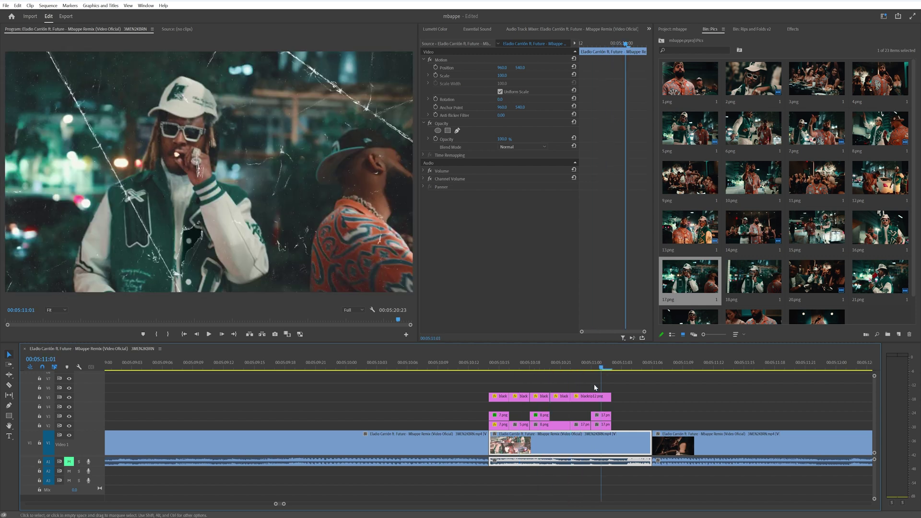
left_click(604, 415)
left_click_drag(502, 75, 539, 75)
left_click_drag(240, 152, 321, 196)
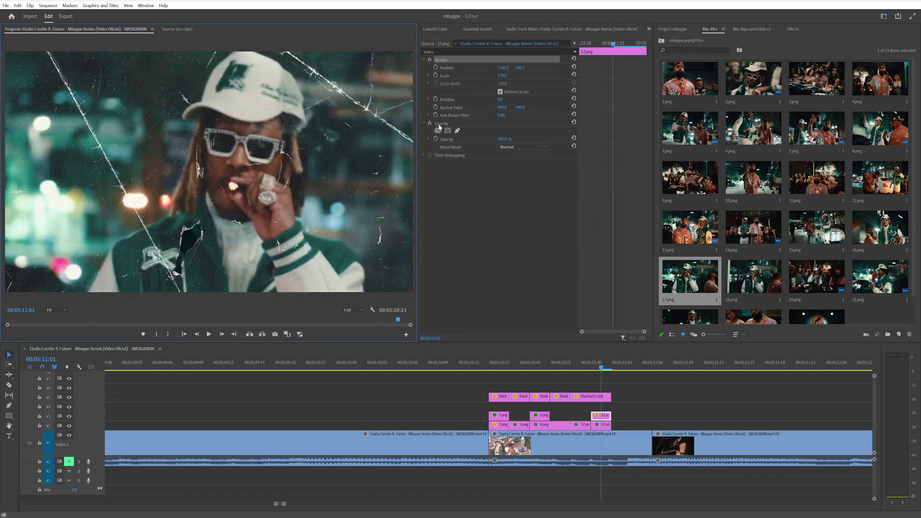
left_click(793, 29)
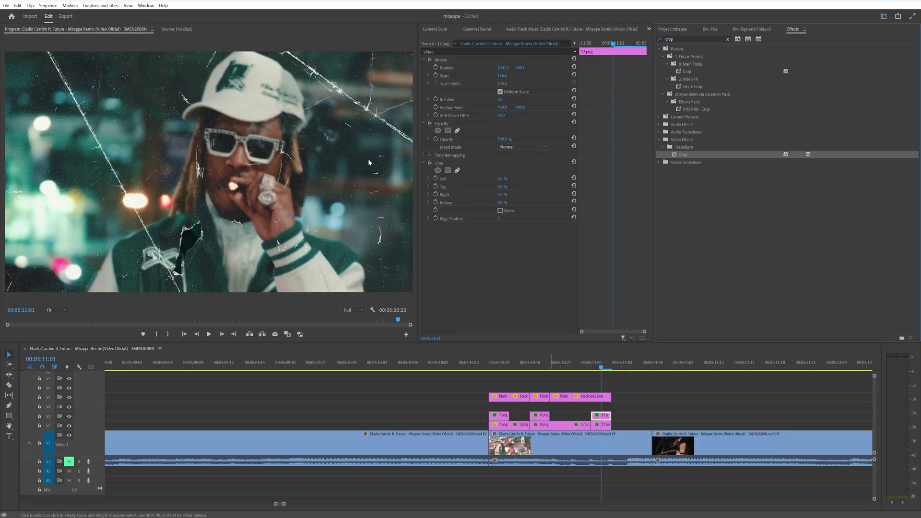
- Step back and forth frame by frame around 00:05:11:01 to review the enlarged 17.png still against the neighbouring collage frames
key("Left")
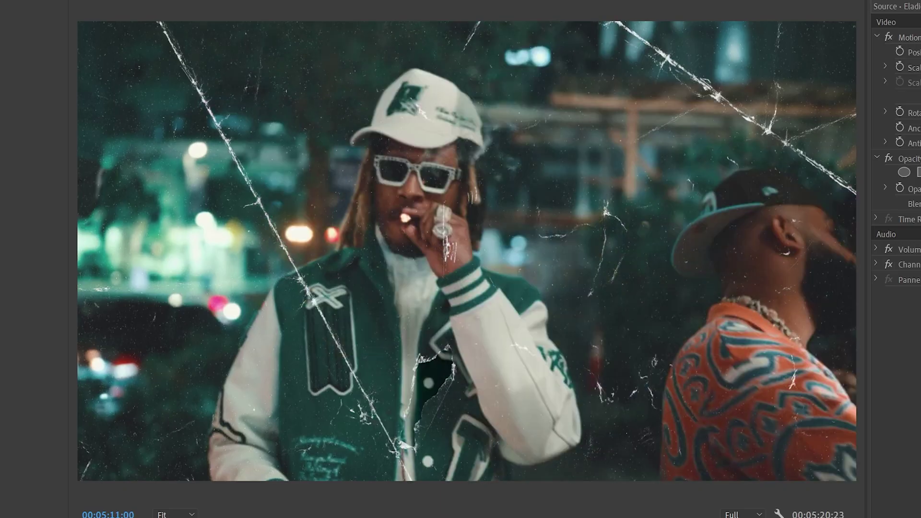
key("Left")
key("Right")
key("Right")
key("Left")
key("Left")
key("Right")
key("Right")
key("Left")
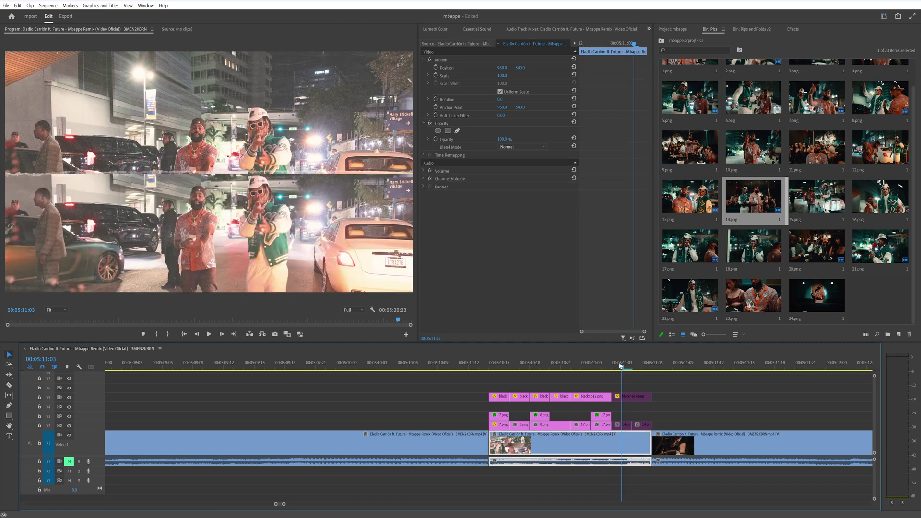
- Enable the disabled torn-paper overlay and the two disabled stills beneath it between about 00:05:11:03 and 00:05:11:05
left_click_drag(619, 365, 637, 370)
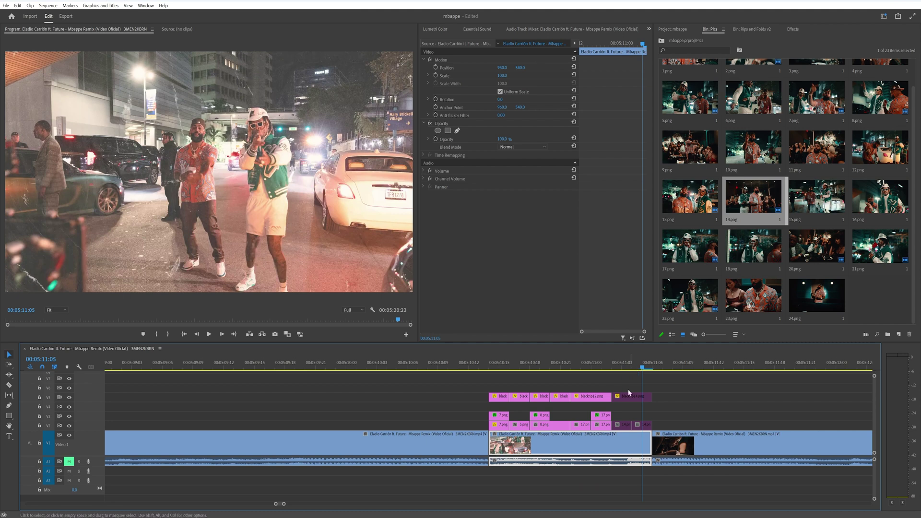
left_click(628, 397)
key("shift+e")
left_click(625, 425)
key("shift+e")
left_click(638, 426)
key("shift+e")
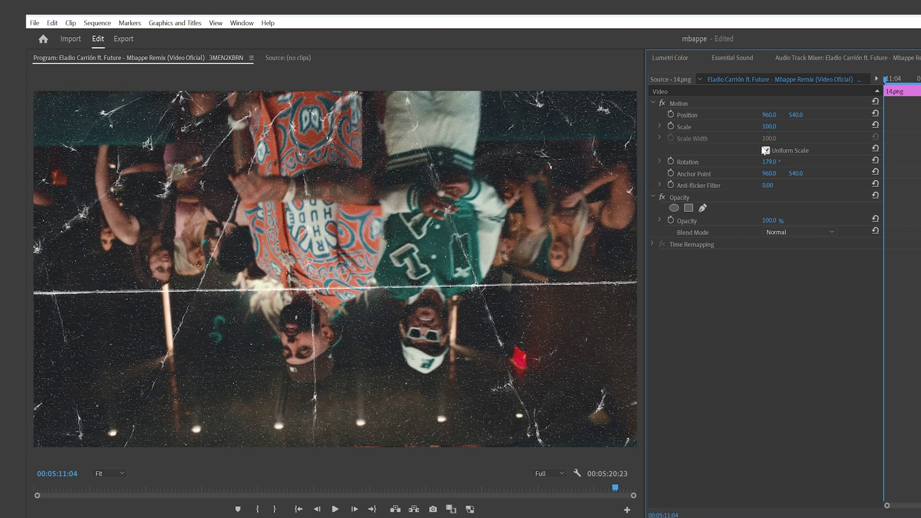
- Move the upside-down 14.png still at 00:05:11:04 down and to the right, to position 1000.7, 701.1
left_click(715, 105)
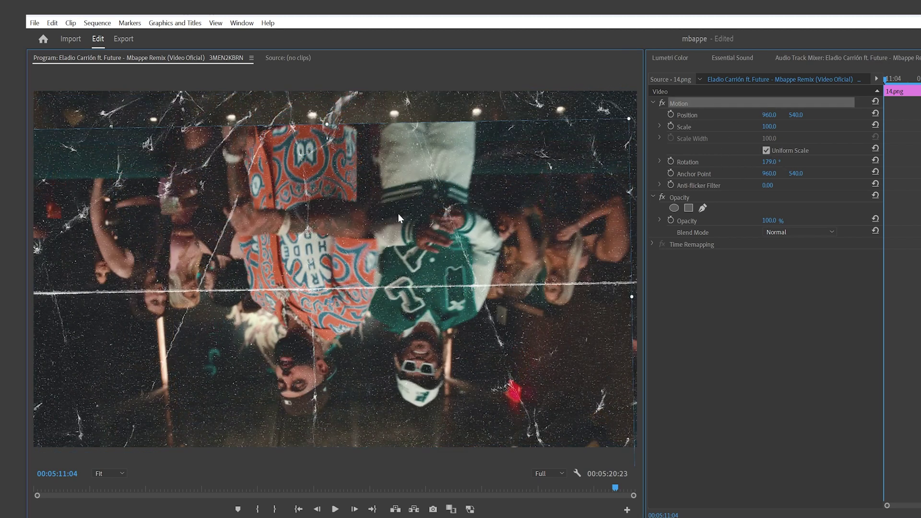
left_click_drag(399, 214, 425, 256)
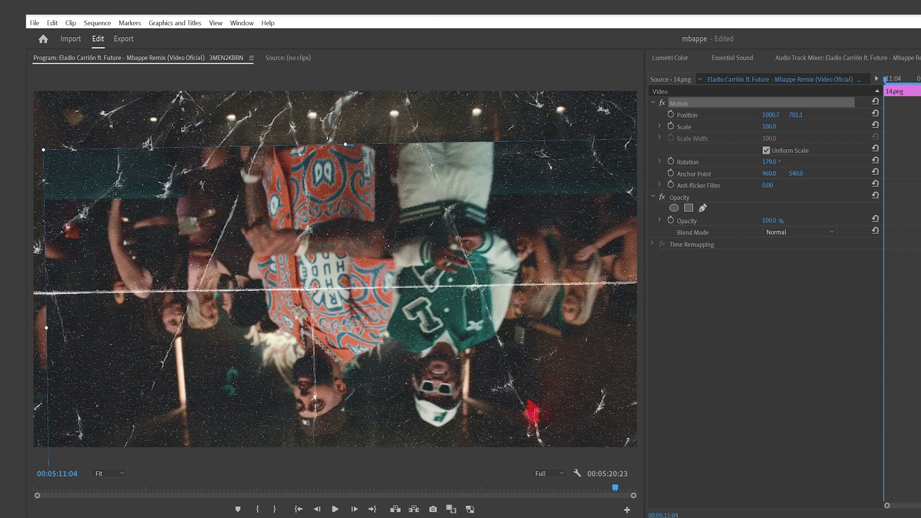